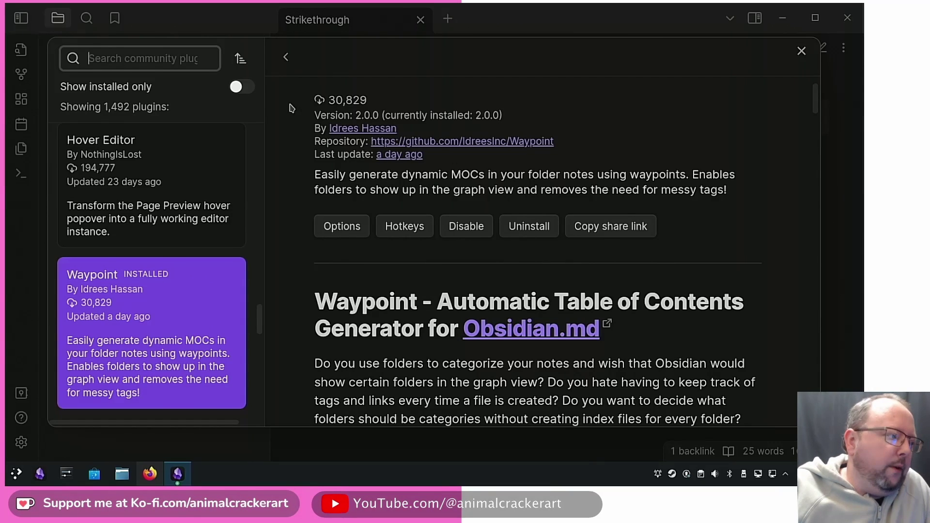
- Read the Waypoint plugin's Features list, highlighting the sentence about the %% Waypoint %% magic word
scroll(298, 175, "up", 1)
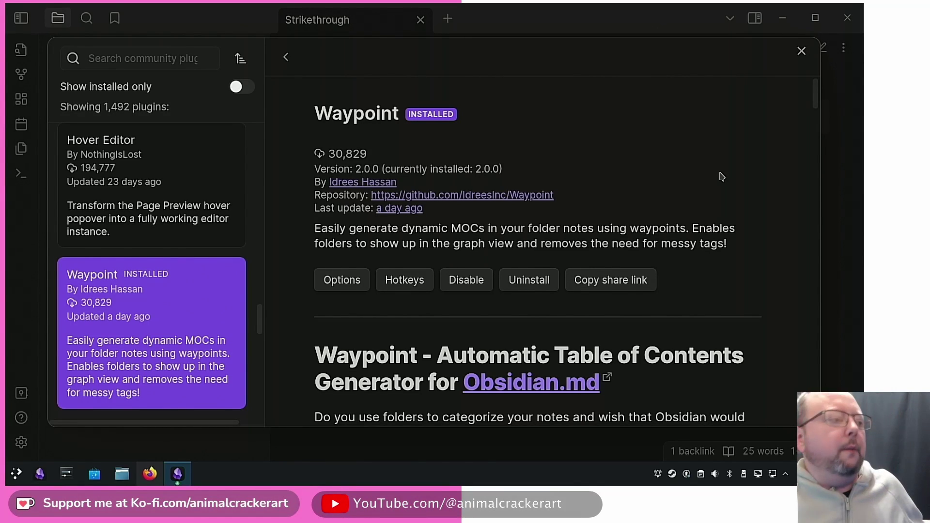
scroll(754, 155, "down", 2)
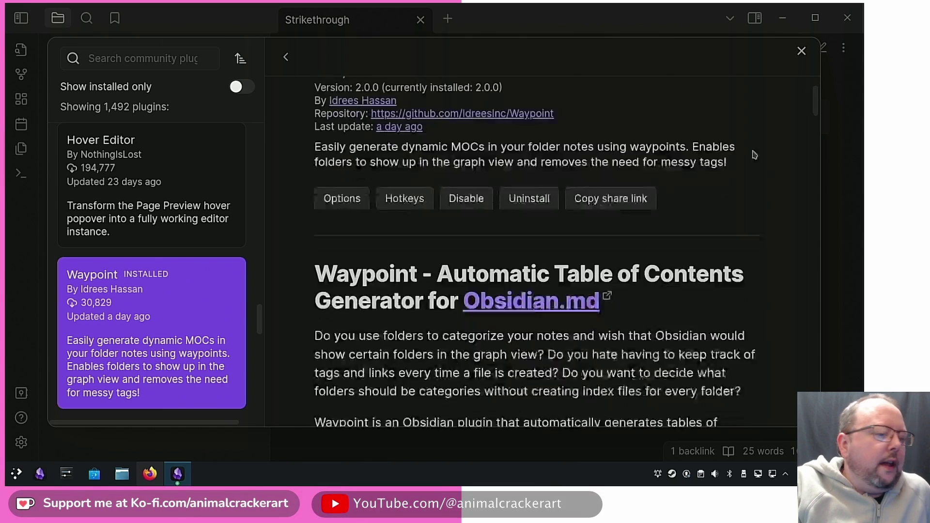
scroll(754, 154, "down", 4)
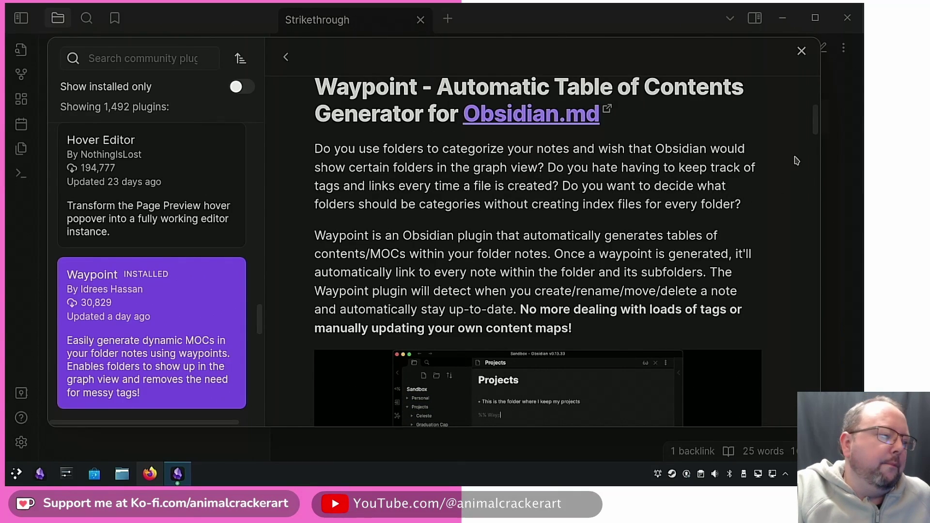
scroll(797, 161, "down", 2)
scroll(734, 154, "down", 4)
scroll(611, 129, "up", 2)
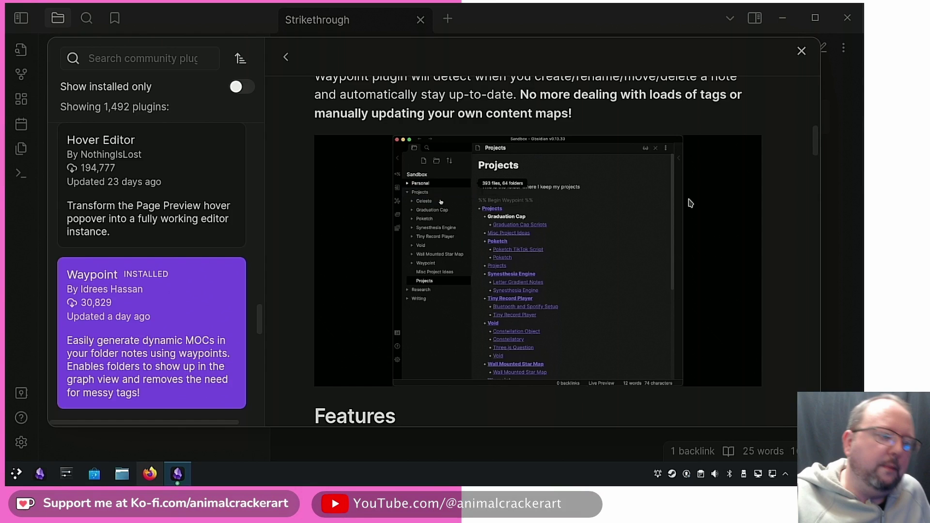
scroll(691, 204, "down", 1)
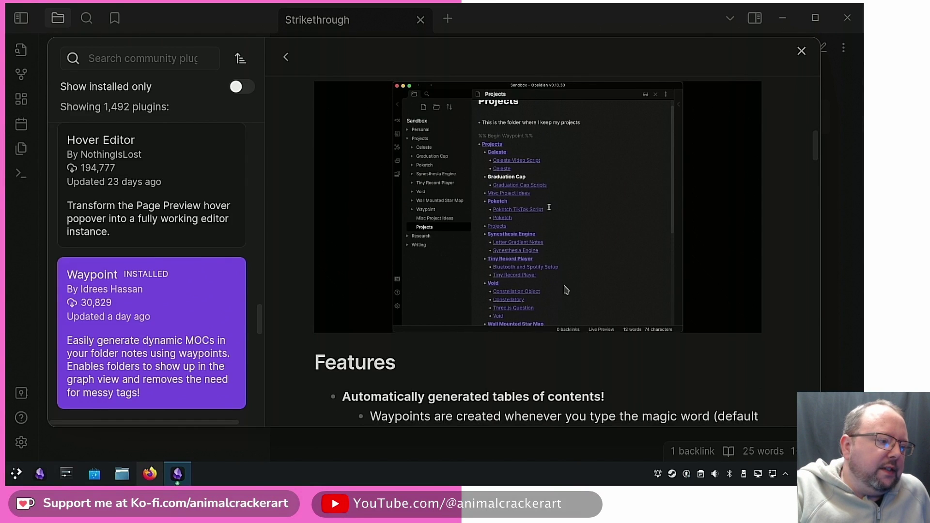
scroll(614, 170, "down", 5)
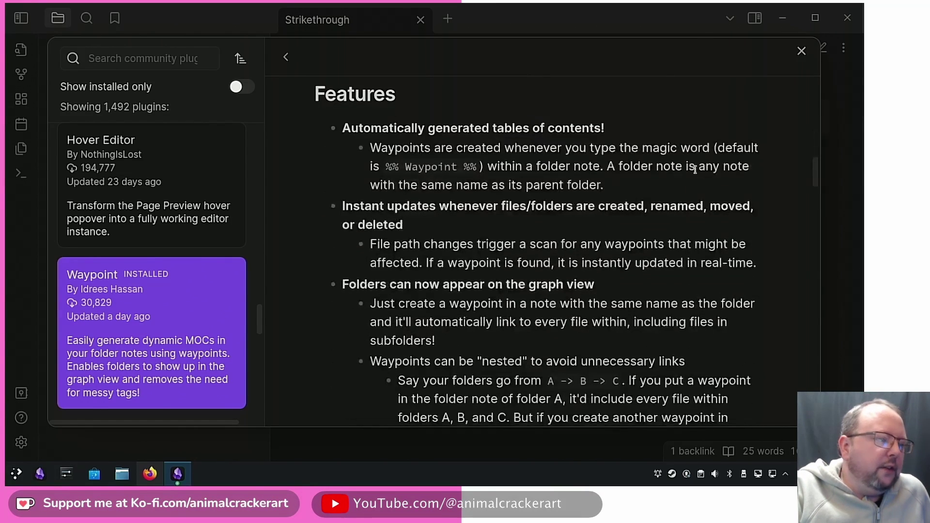
left_click_drag(342, 128, 359, 125)
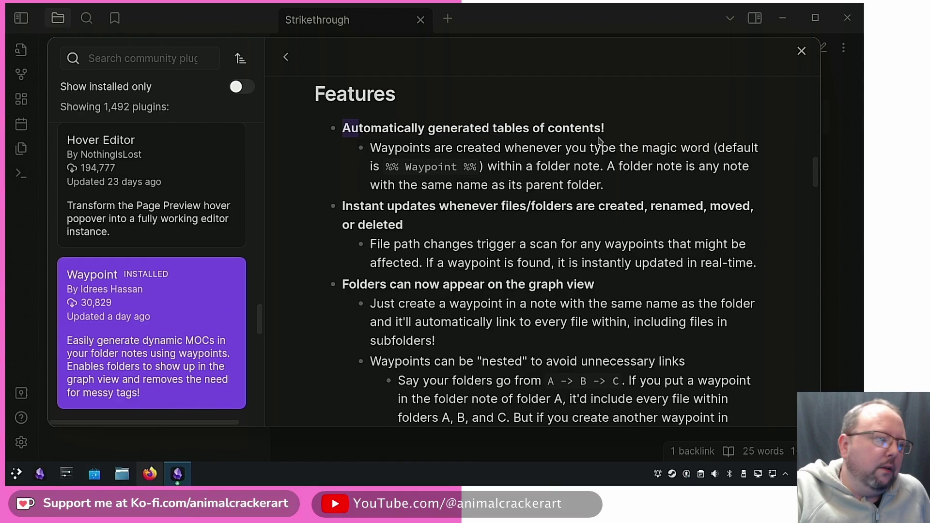
left_click(621, 166)
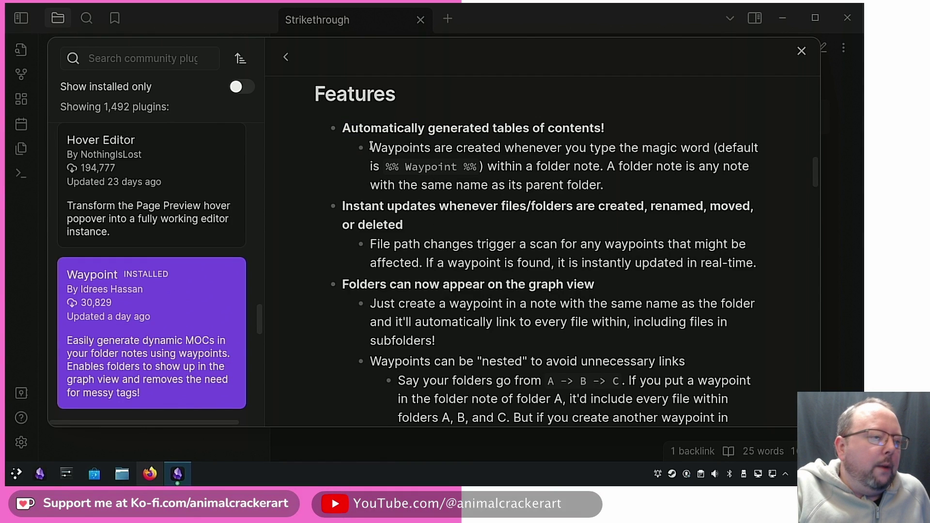
left_click_drag(396, 148, 718, 149)
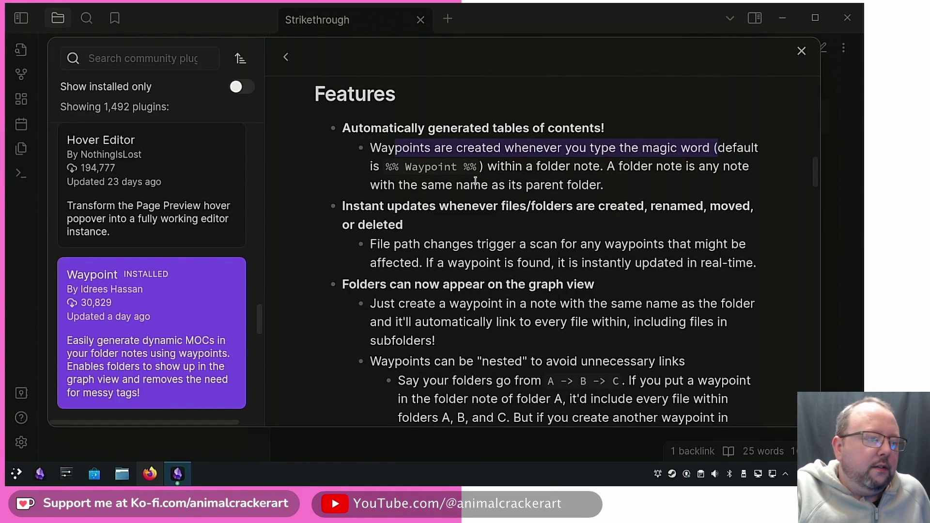
left_click_drag(476, 166, 387, 167)
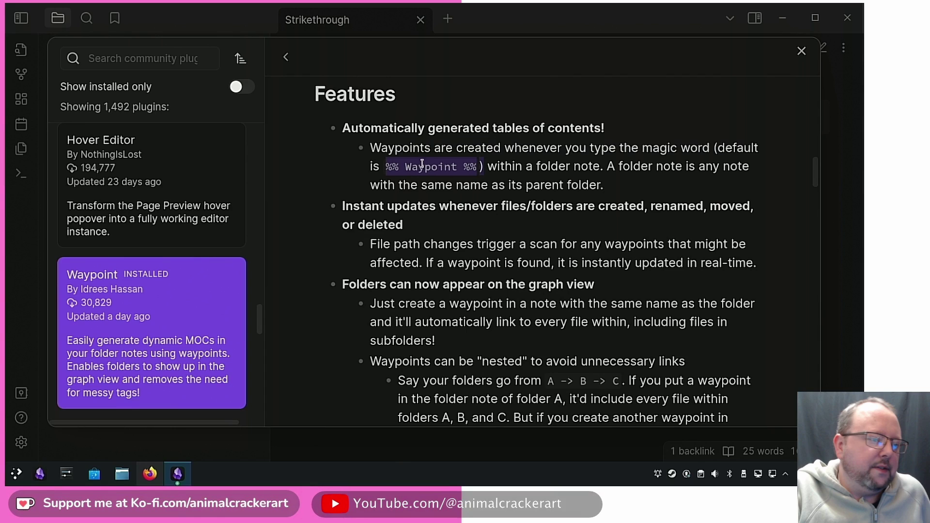
left_click_drag(464, 167, 404, 166)
left_click(448, 175)
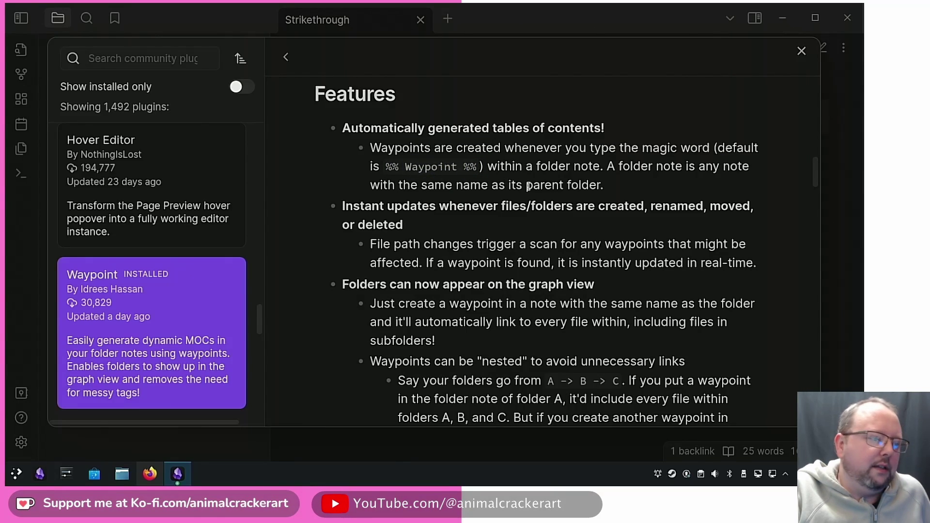
- Continue through the features, highlighting the line about folders in graph view
scroll(701, 167, "down", 1)
left_click_drag(343, 152, 450, 153)
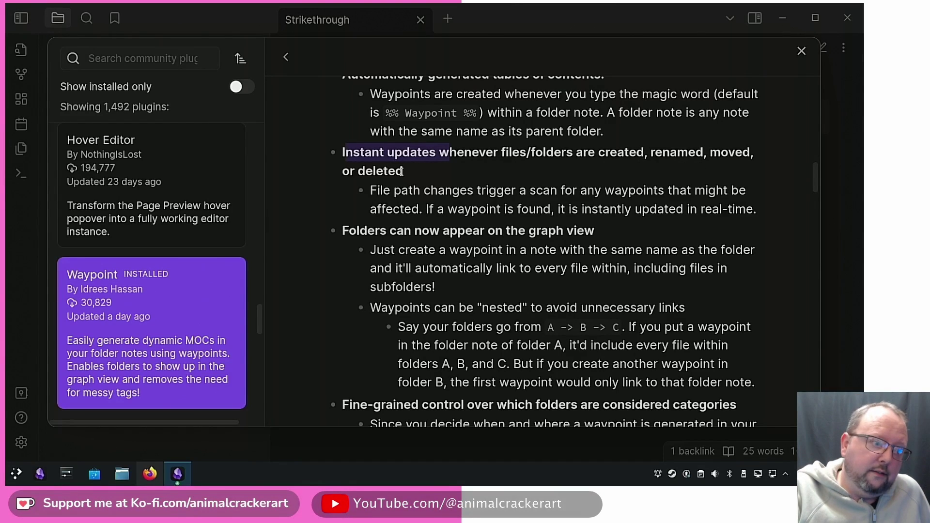
scroll(726, 168, "down", 1)
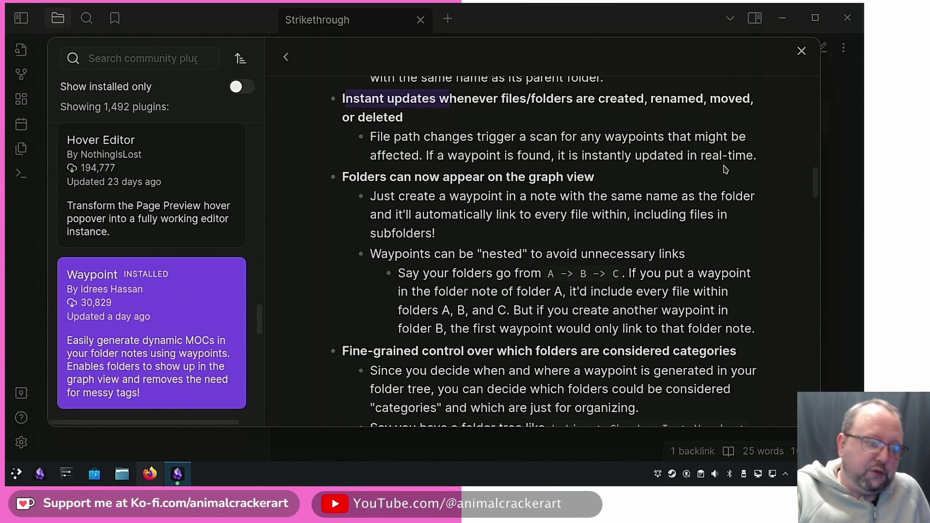
scroll(726, 168, "down", 1)
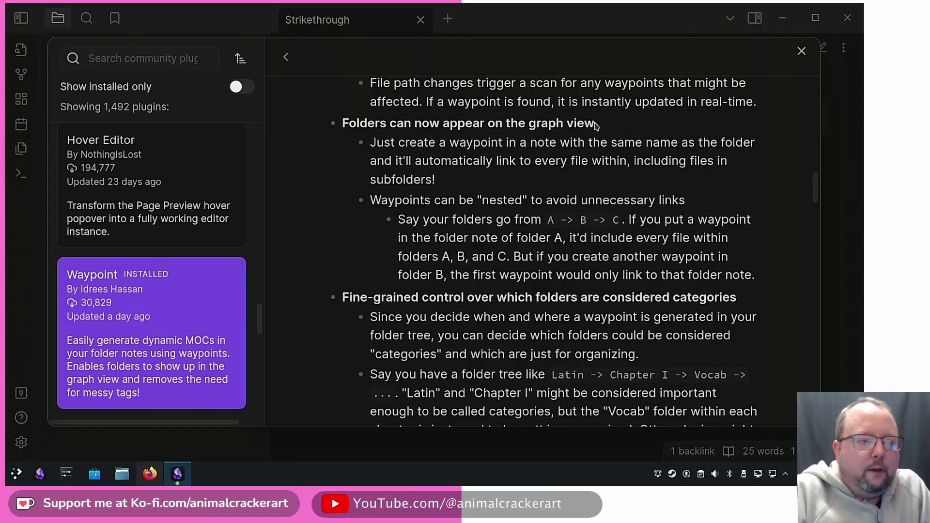
left_click_drag(600, 128, 343, 123)
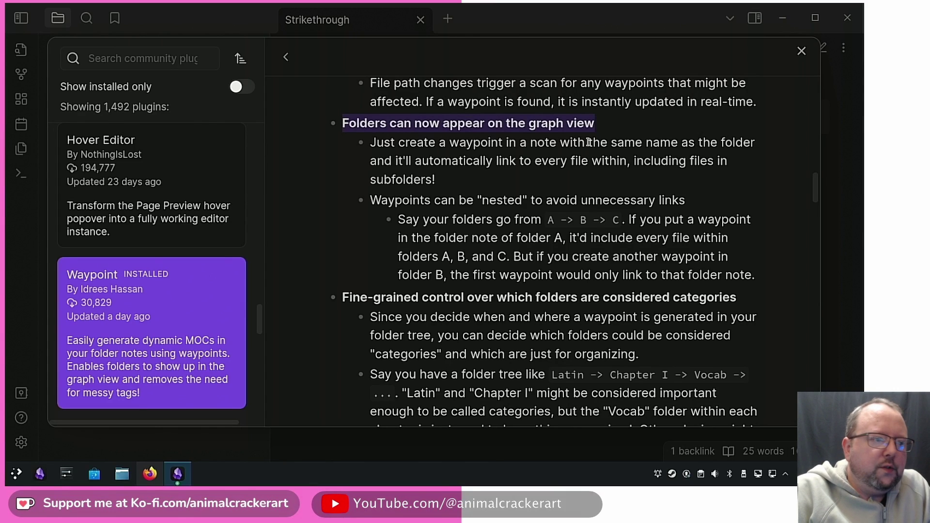
left_click(609, 127)
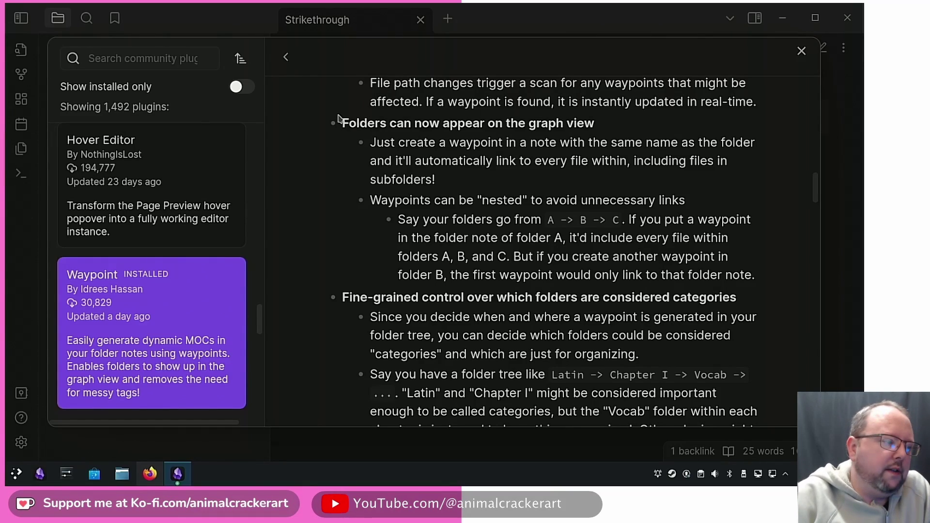
scroll(649, 127, "down", 10)
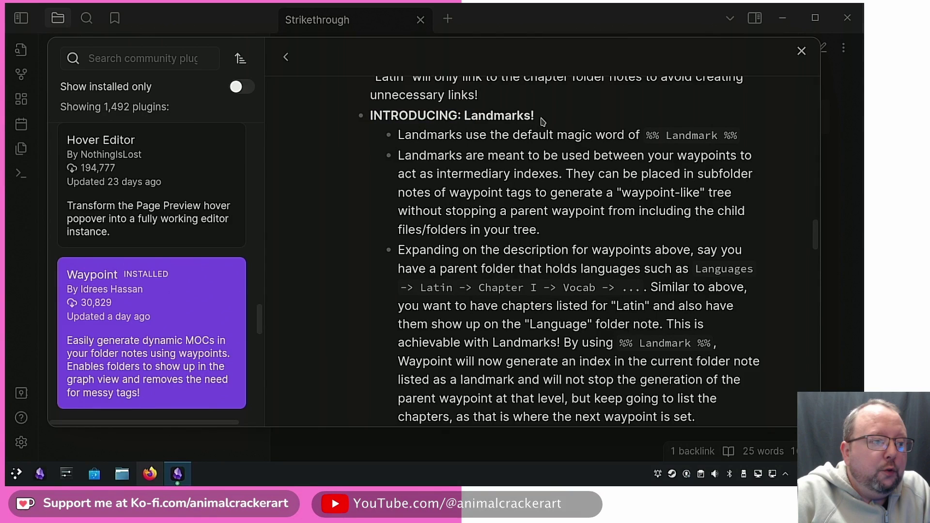
- Read the 'INTRODUCING: Landmarks!' section and the How To Use instructions
left_click_drag(371, 115, 537, 119)
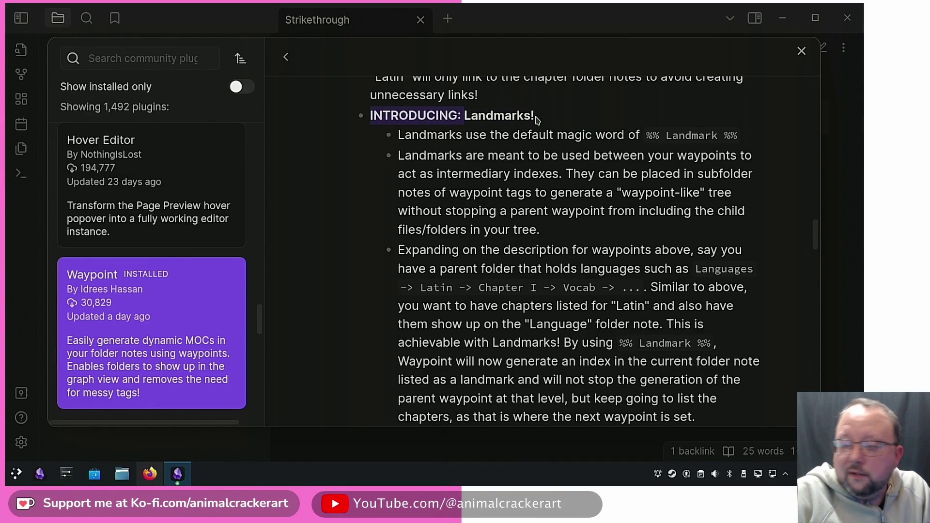
scroll(536, 119, "down", 4)
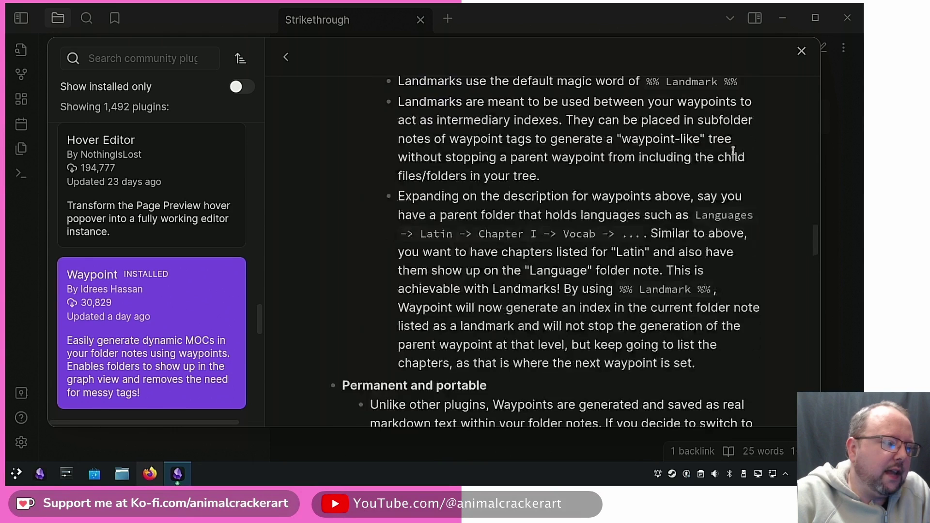
scroll(734, 157, "down", 6)
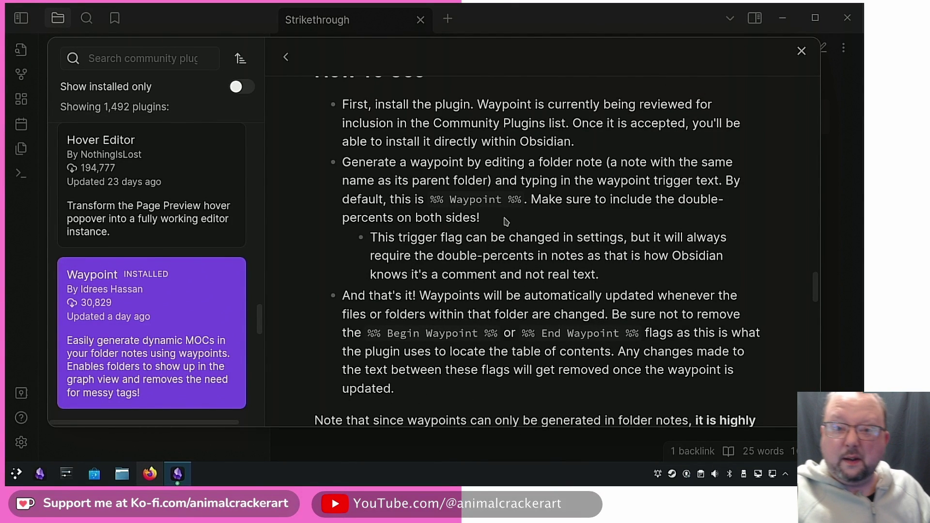
scroll(428, 162, "down", 1)
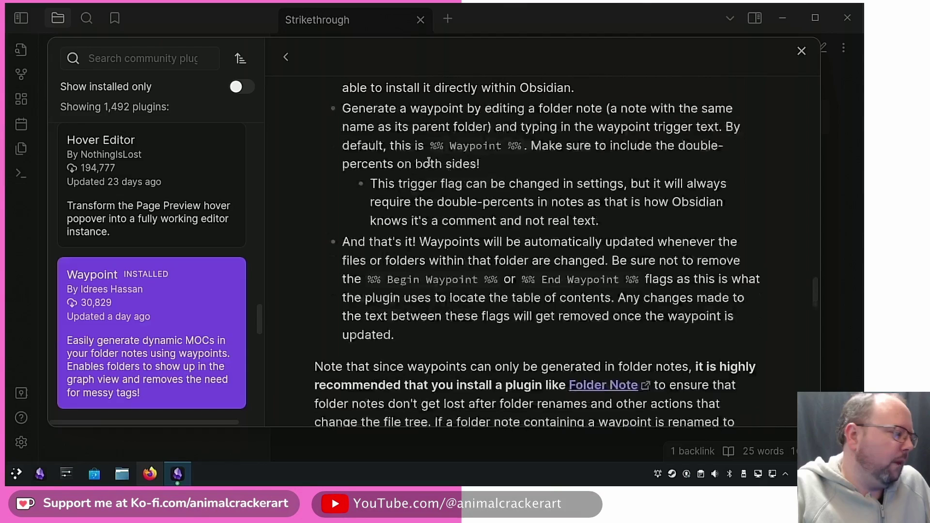
scroll(220, 134, "down", 2)
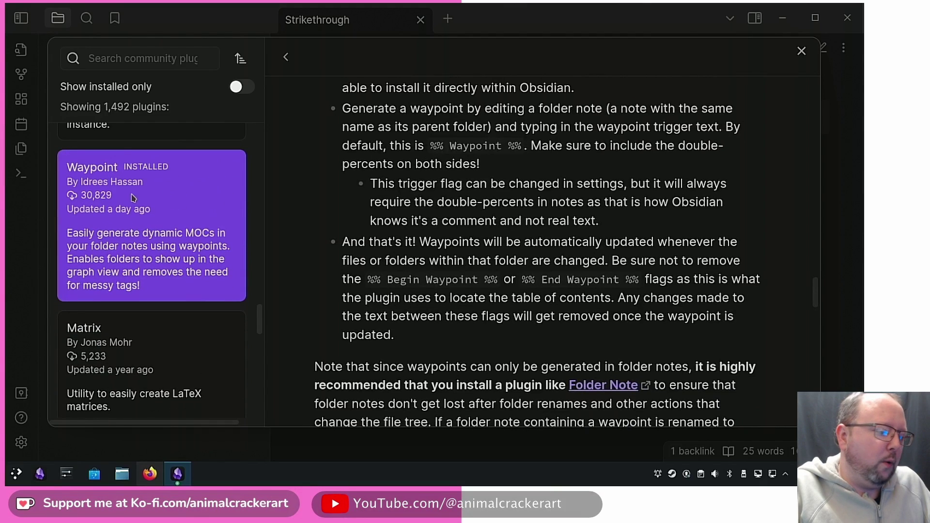
scroll(426, 224, "down", 3)
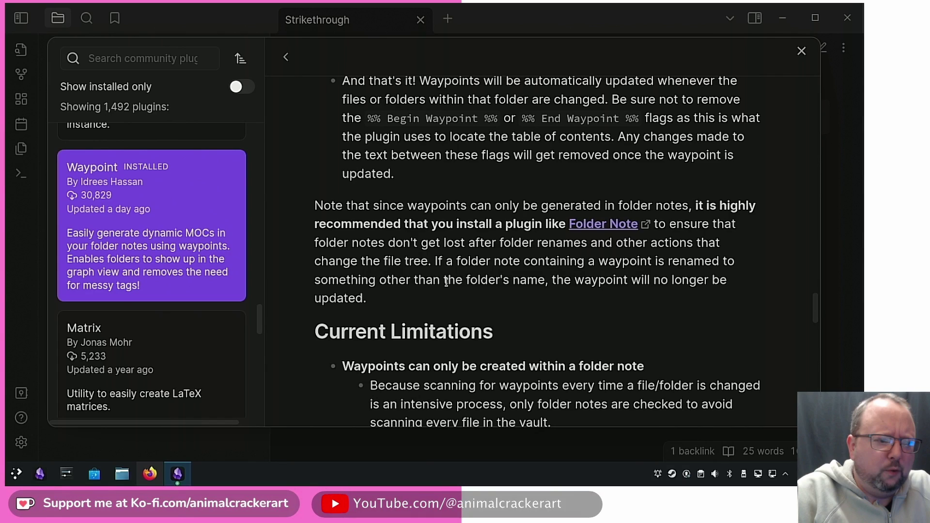
scroll(185, 305, "down", 5)
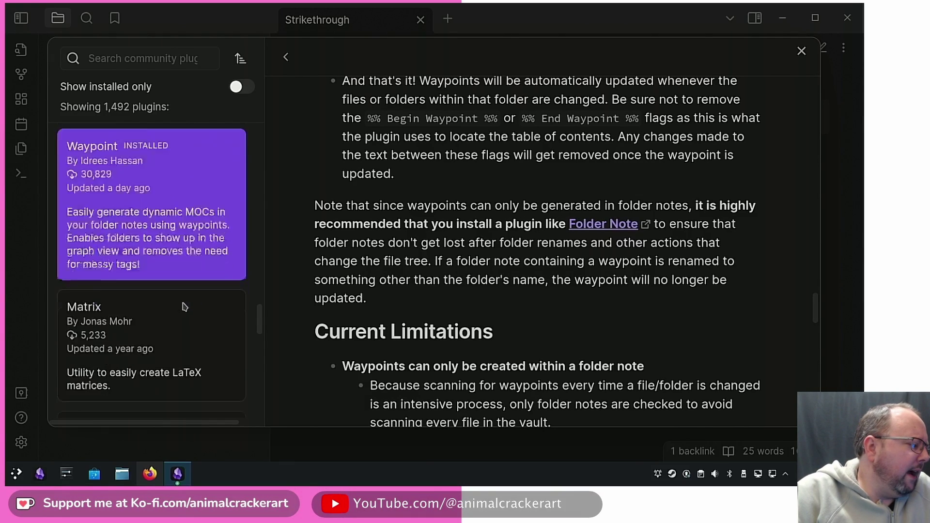
- Leave the Waypoint page and glance at the Folder notes settings before returning to Community plugins
key("Escape")
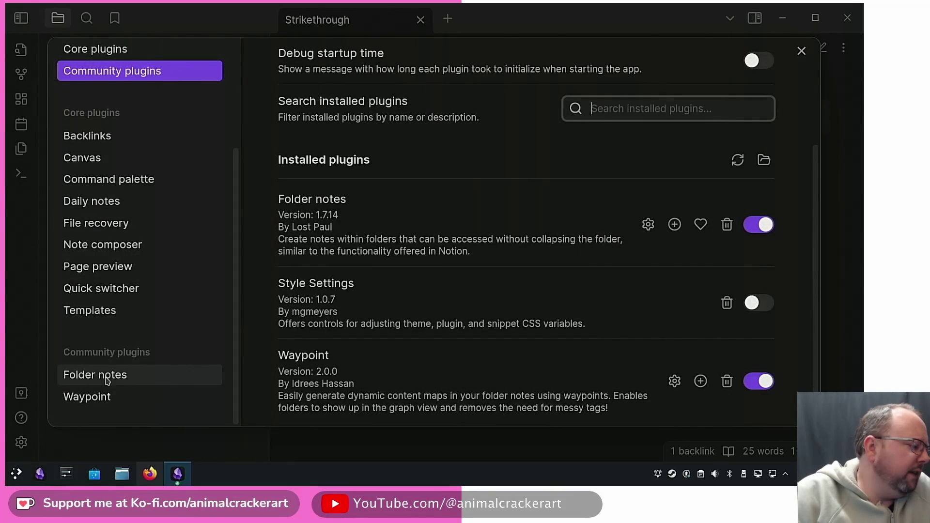
left_click(213, 374)
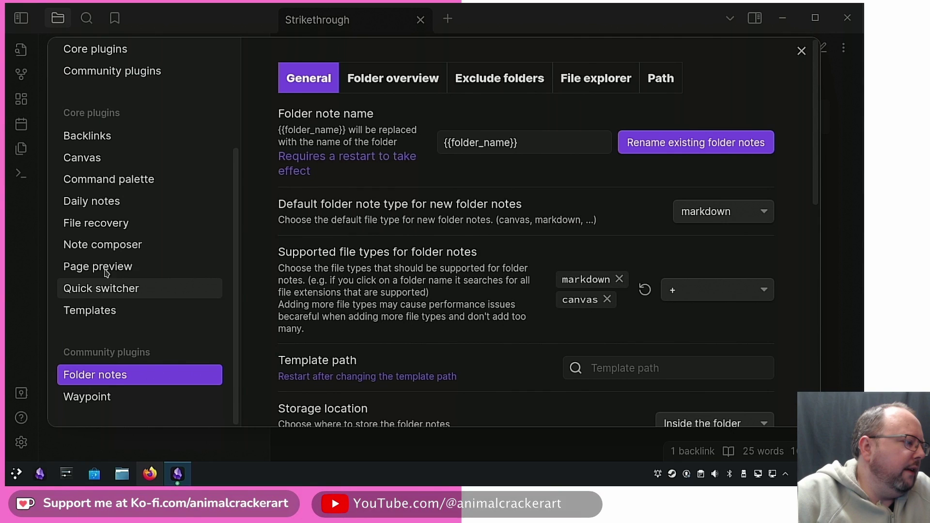
left_click(135, 71)
scroll(349, 261, "down", 4)
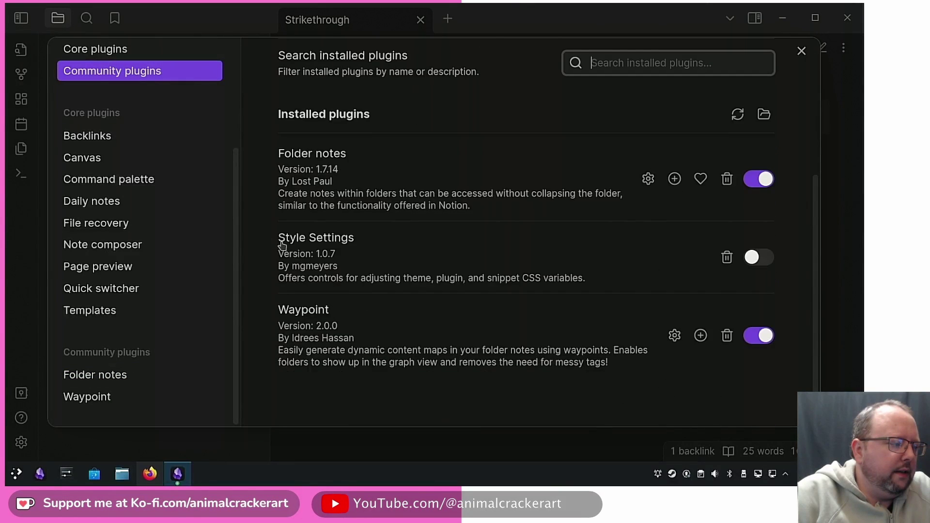
- Browse the Folder notes plugin's details page, then close settings to return to the Strikethrough note
left_click(311, 154)
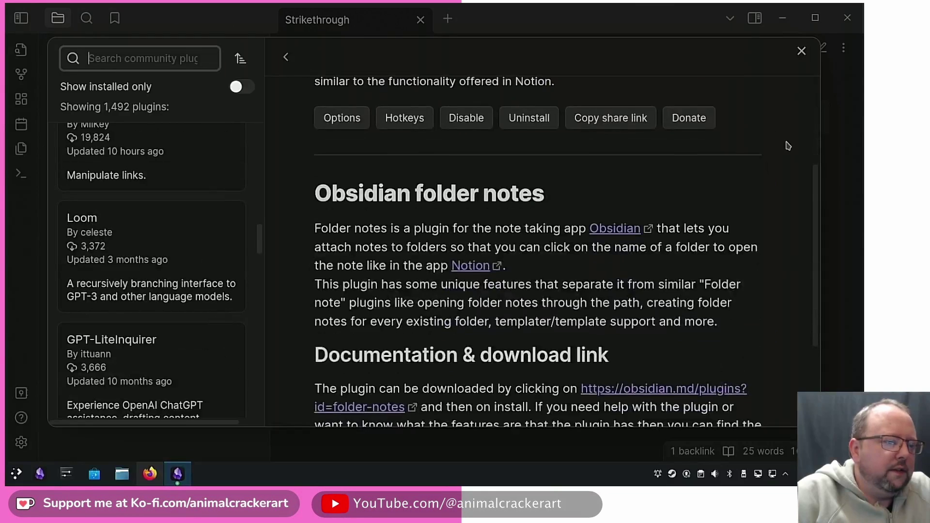
scroll(786, 145, "down", 2)
scroll(782, 148, "down", 2)
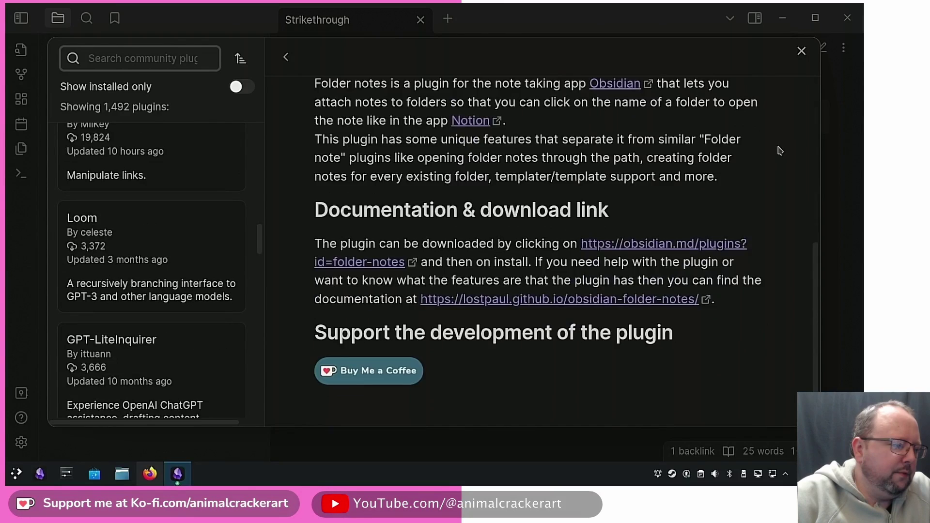
scroll(789, 121, "up", 4)
left_click(801, 50)
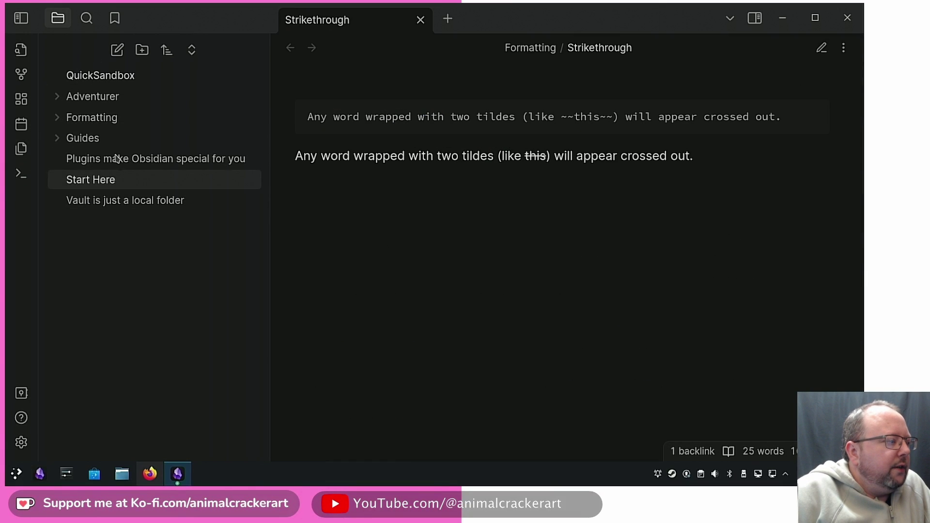
- Toggle the Adventurer and Formatting folders, then show Adventurer's Folder Note Commands submenu
left_click(59, 103)
left_click(100, 99)
left_click(142, 100)
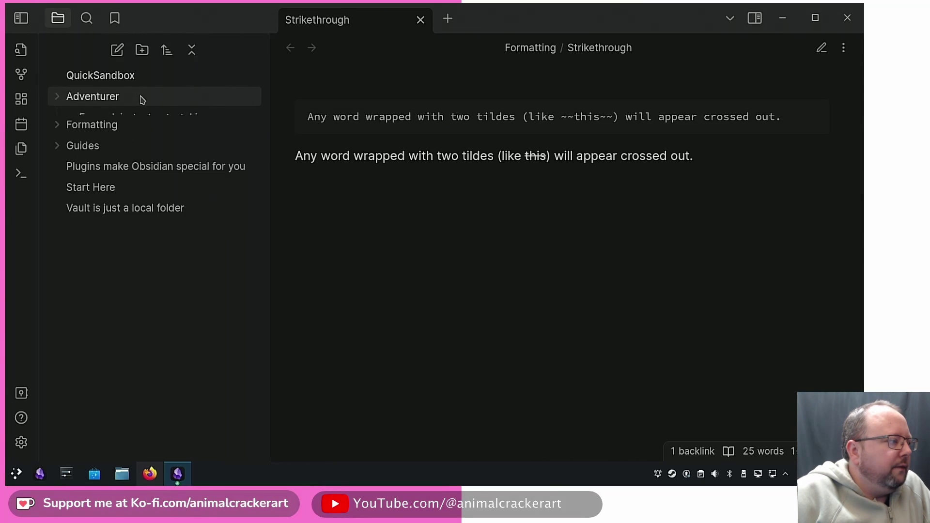
left_click(100, 98)
left_click(93, 103)
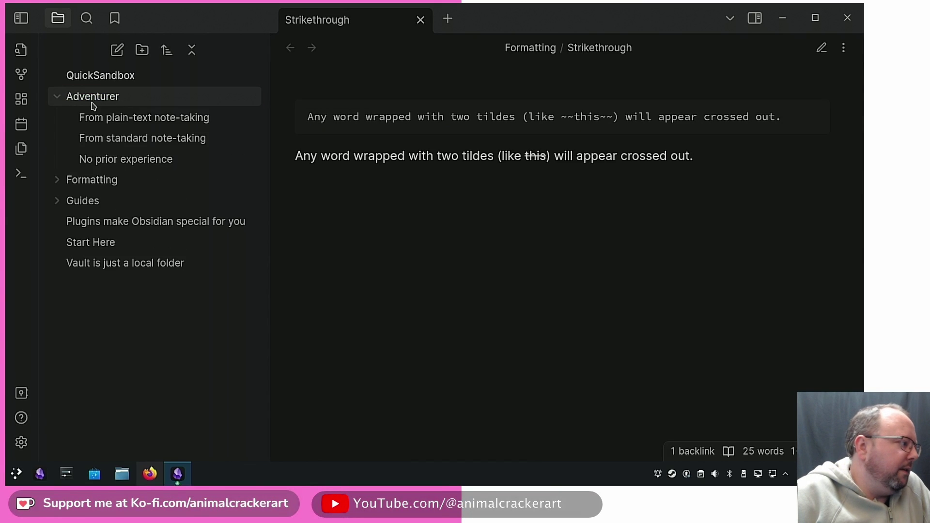
left_click(93, 103)
left_click(94, 121)
left_click(94, 118)
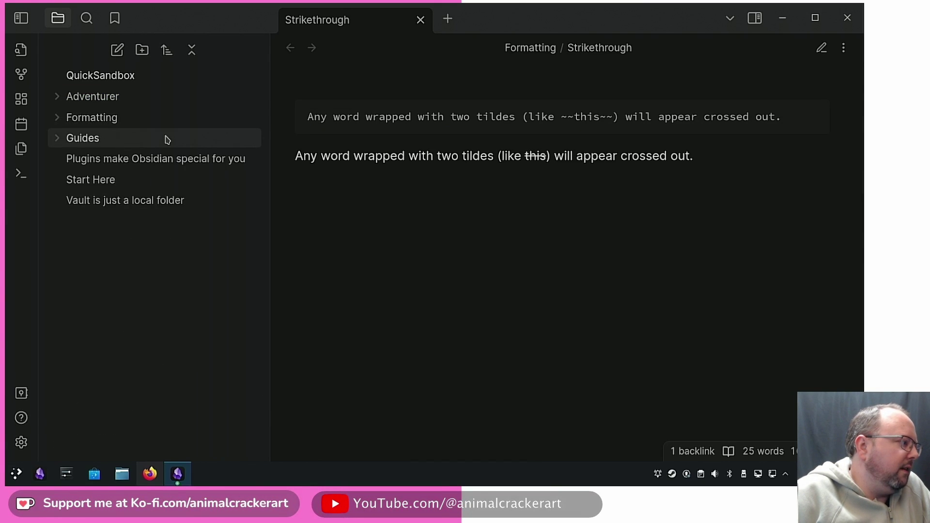
right_click(93, 102)
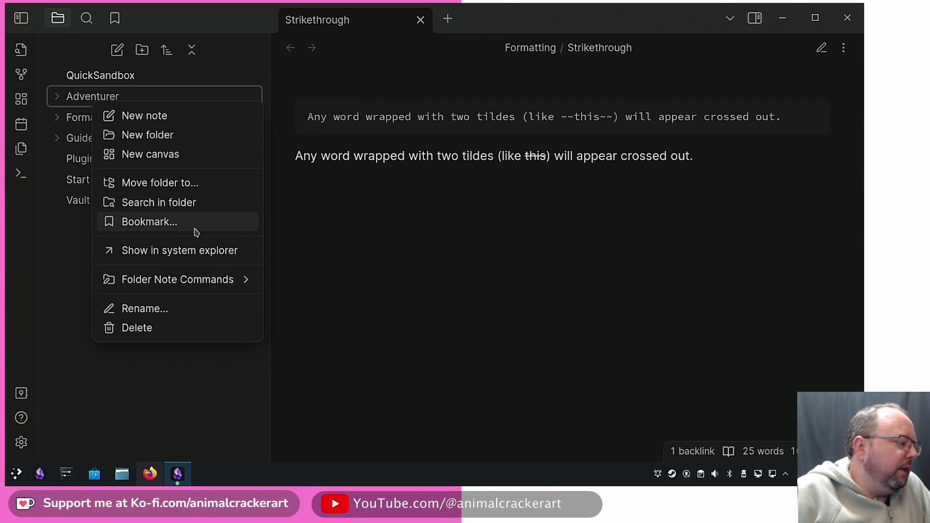
mouse_move(136, 289)
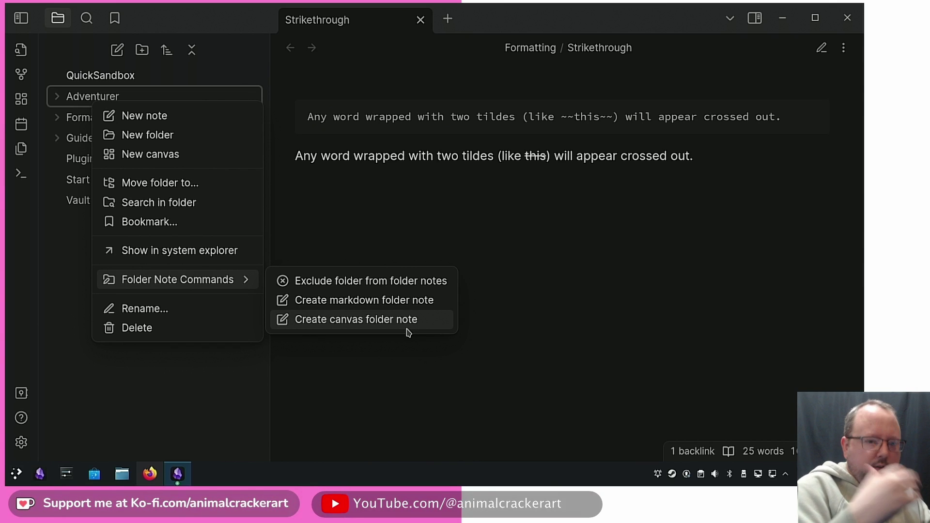
- Create Adventurer's markdown folder note, then open Start Here and toggle the Formatting and Guides folders
left_click(367, 301)
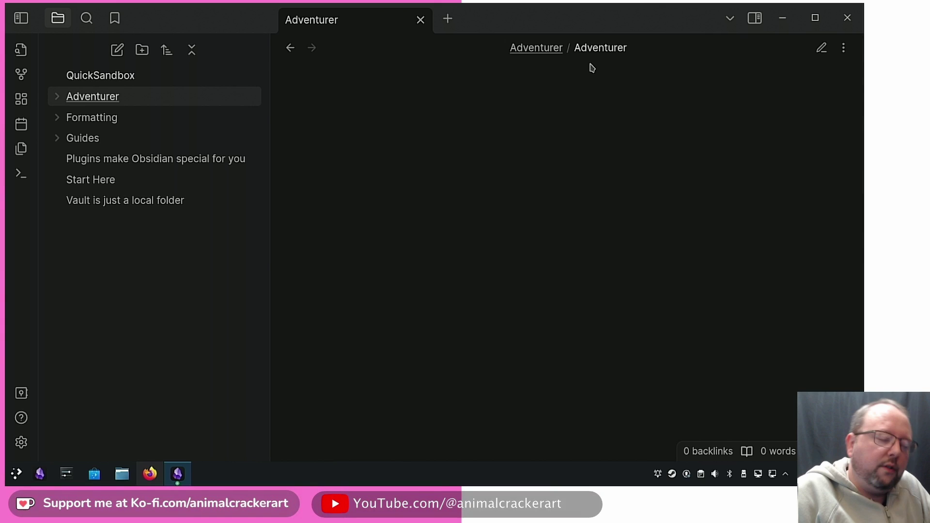
left_click(96, 99)
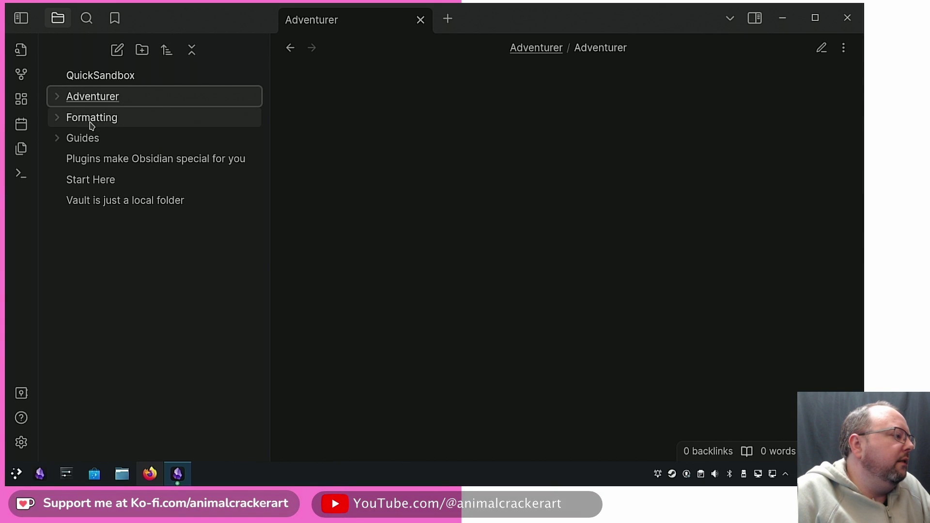
left_click(92, 181)
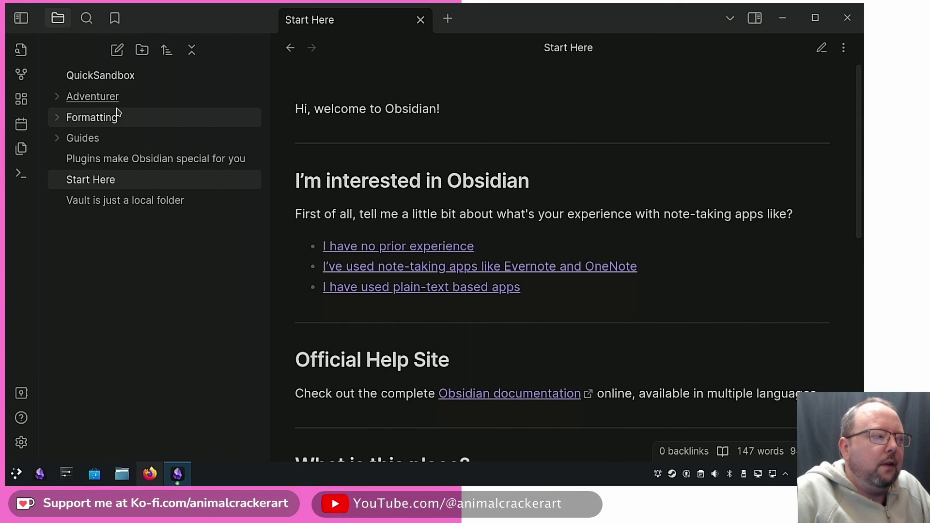
mouse_move(95, 118)
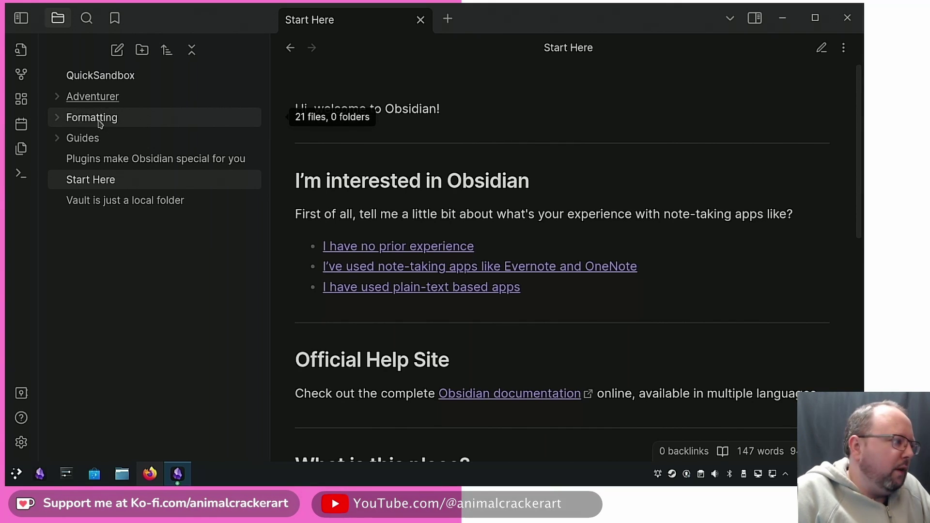
left_click(97, 119)
left_click(95, 119)
left_click(86, 139)
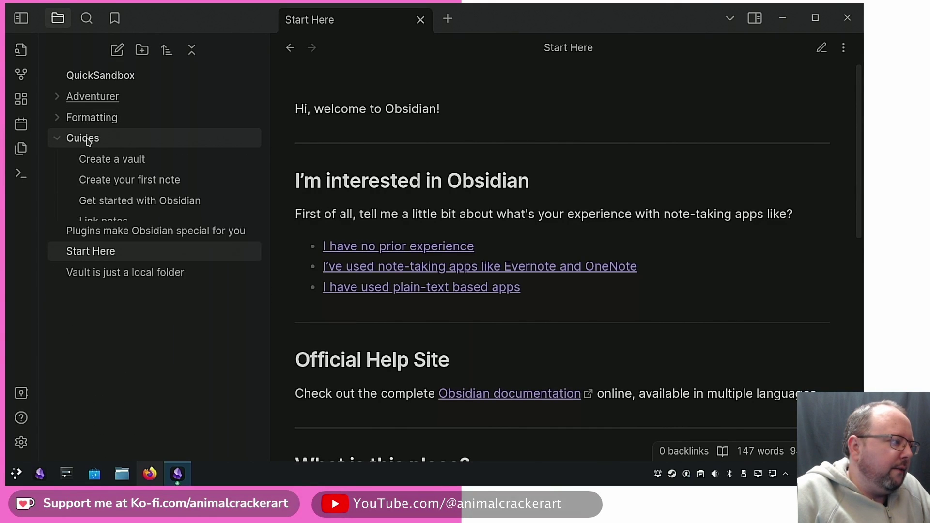
left_click(87, 139)
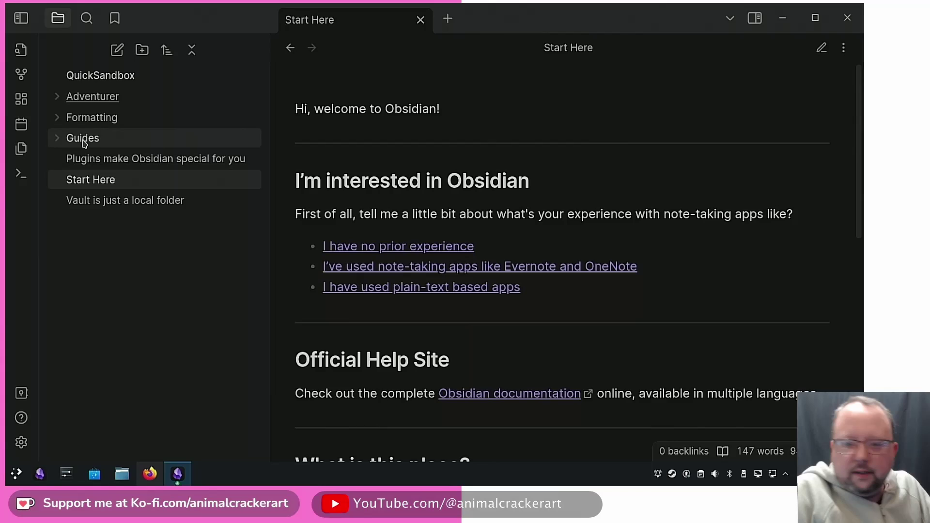
- Open the empty Adventurer folder note, show its notes, and switch it into editing mode
left_click(89, 98)
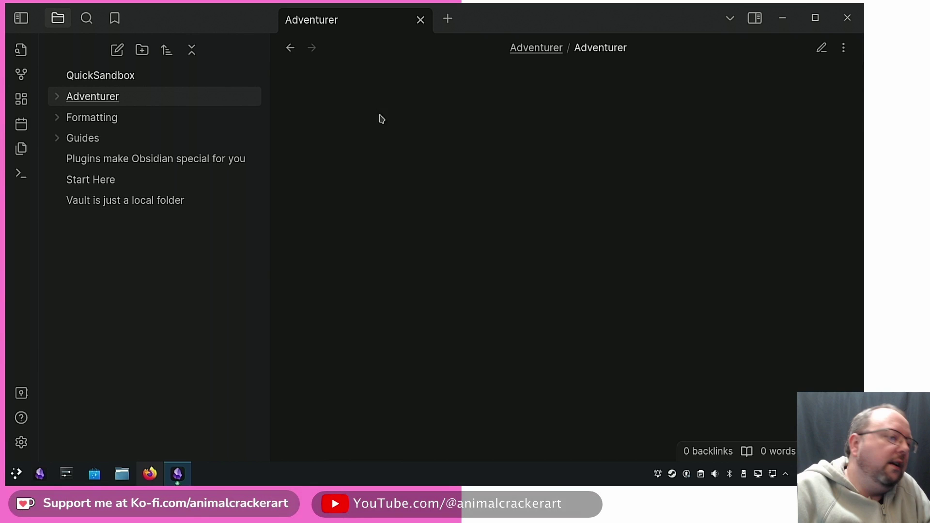
left_click(55, 99)
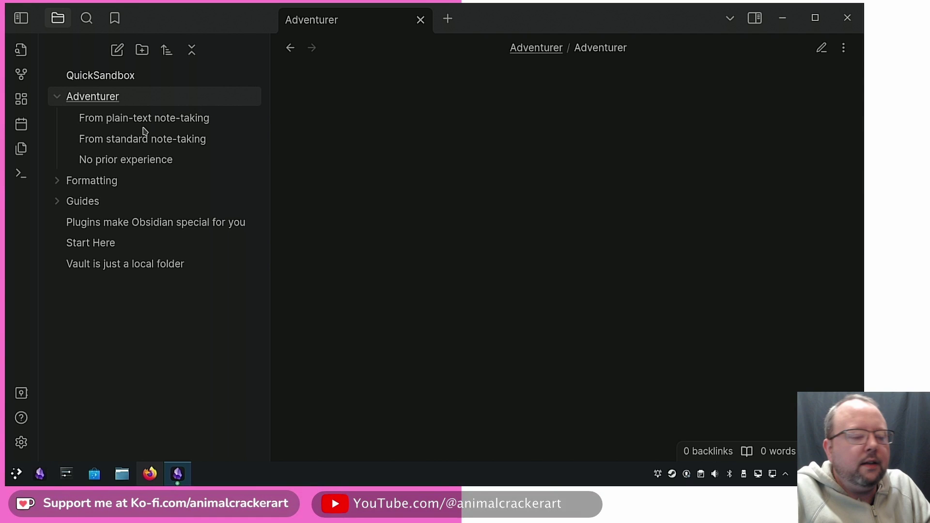
left_click(92, 96)
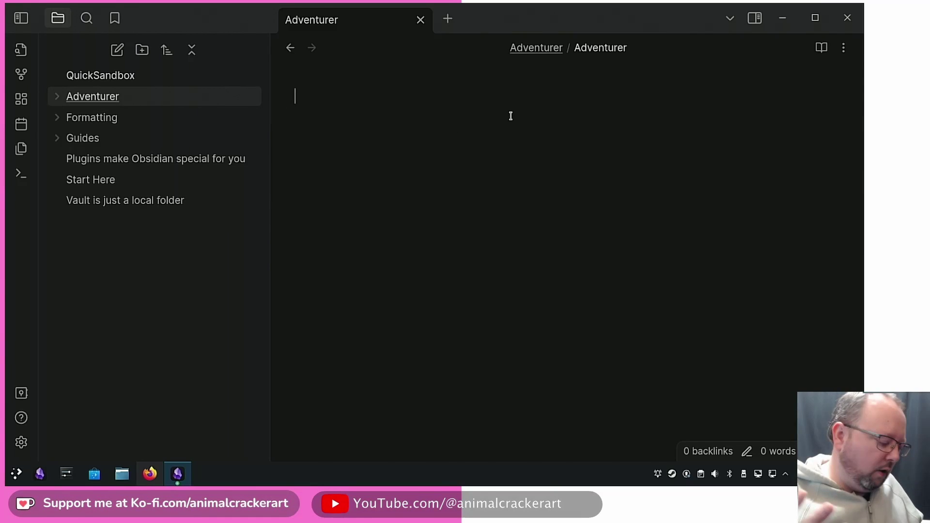
- Type %% Waypoint %% into the Adventurer note and expand the folder to compare its three notes
type("%% End")
type(" Waypoint %%")
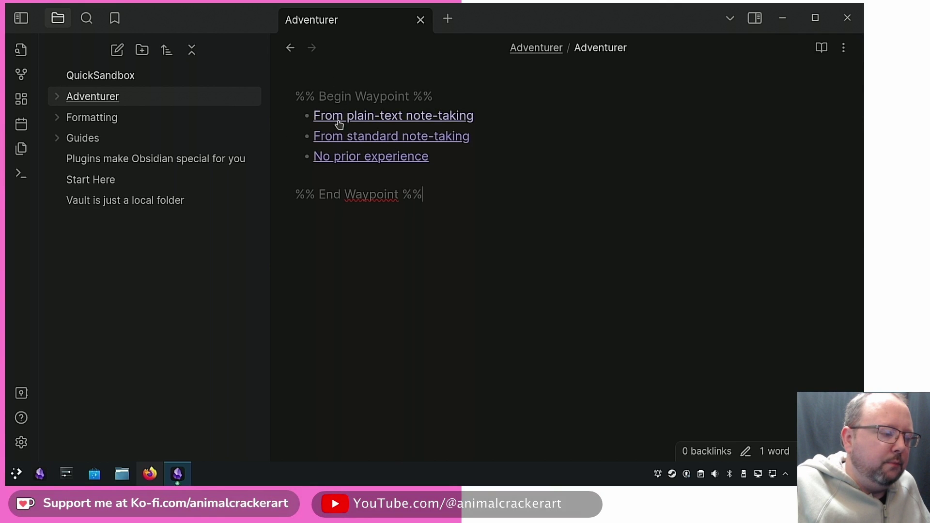
left_click(58, 97)
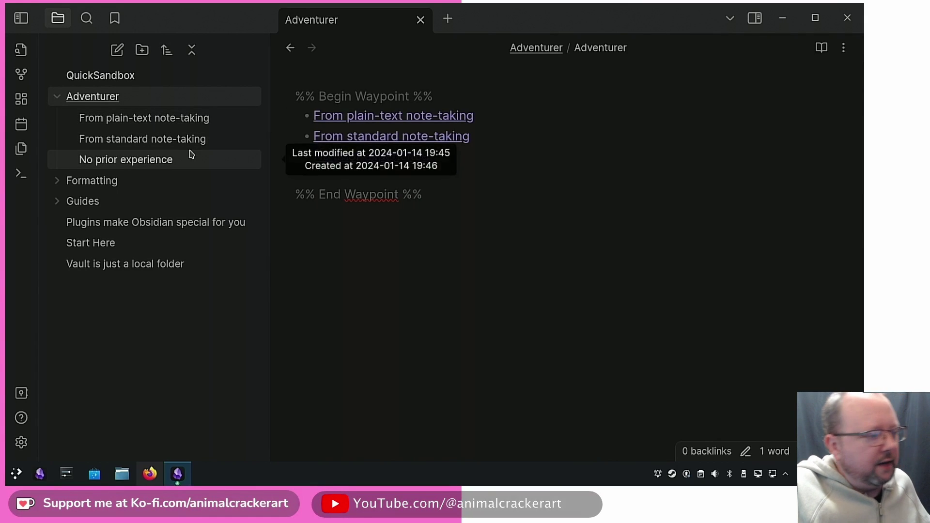
- Turn on Backlinks in document in From standard note-taking, then follow its Adventurer linked mention back
left_click(371, 143)
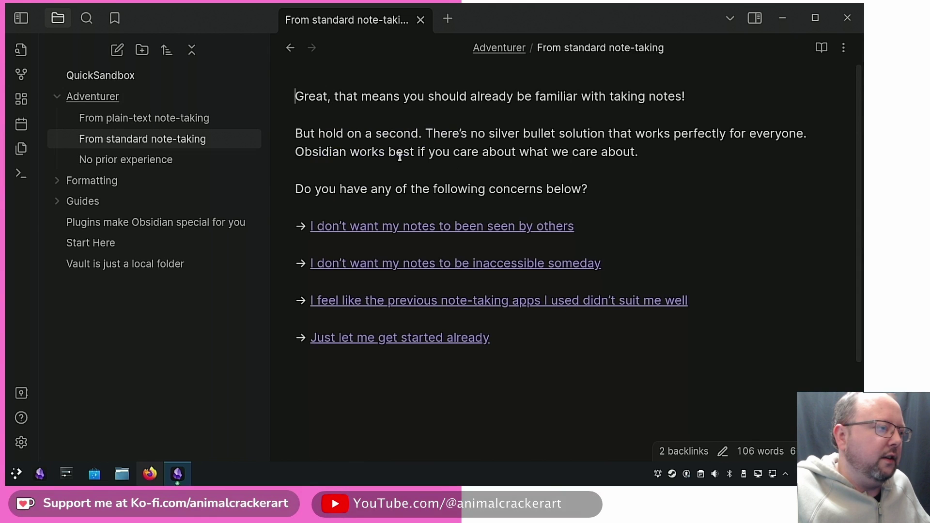
left_click(843, 48)
scroll(775, 79, "down", 1)
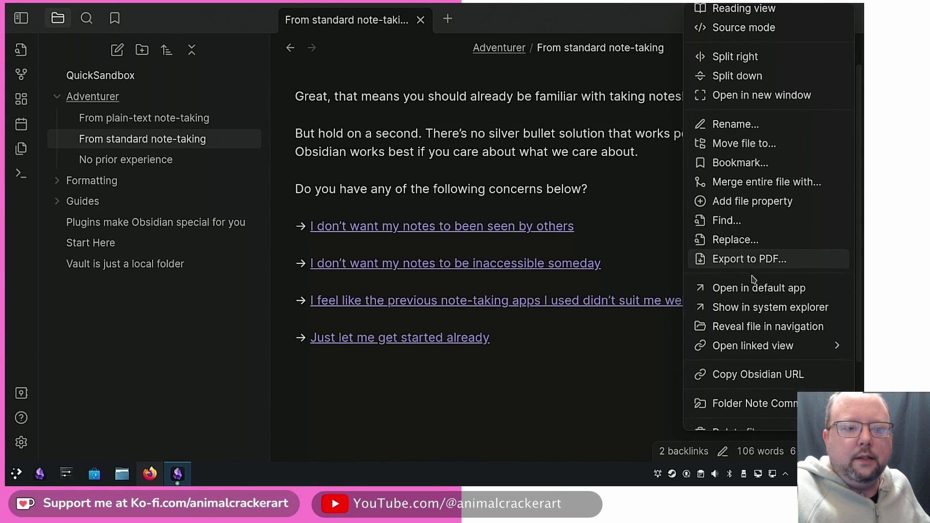
scroll(751, 310, "down", 1)
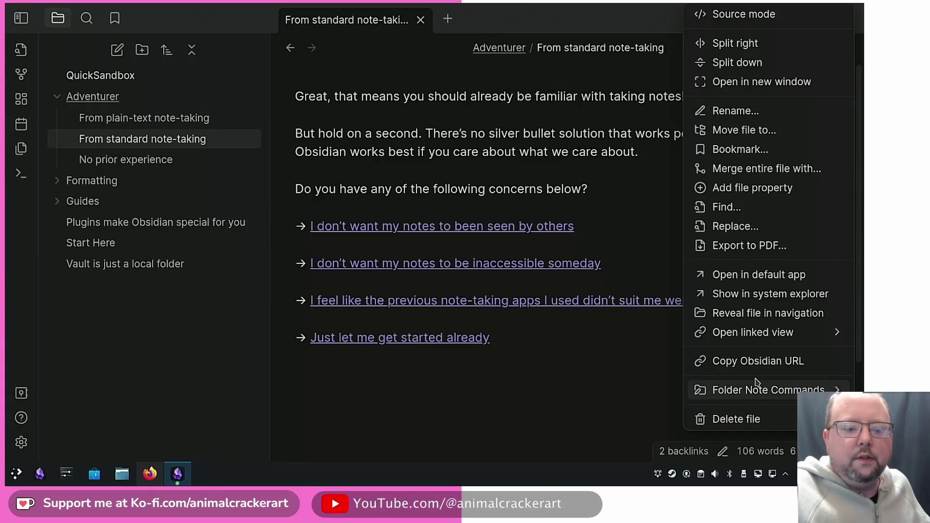
scroll(761, 218, "up", 2)
left_click(760, 17)
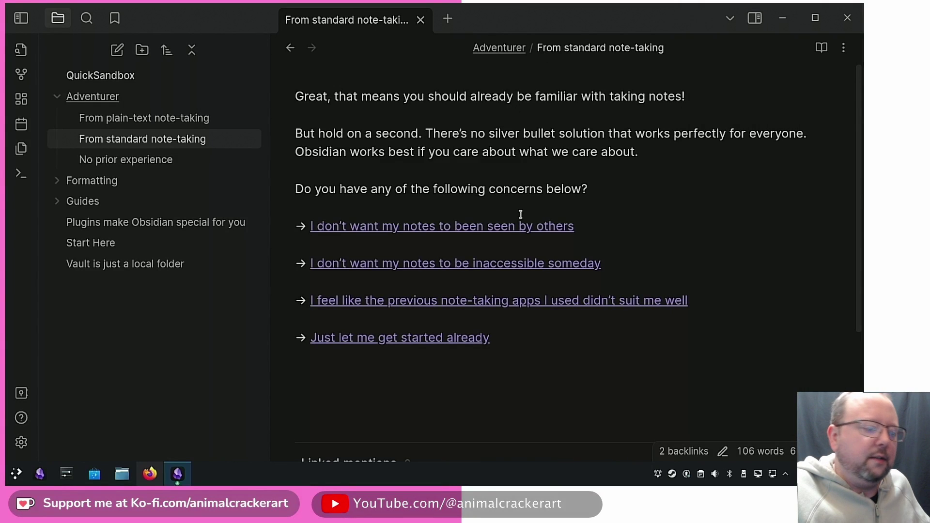
scroll(642, 173, "down", 4)
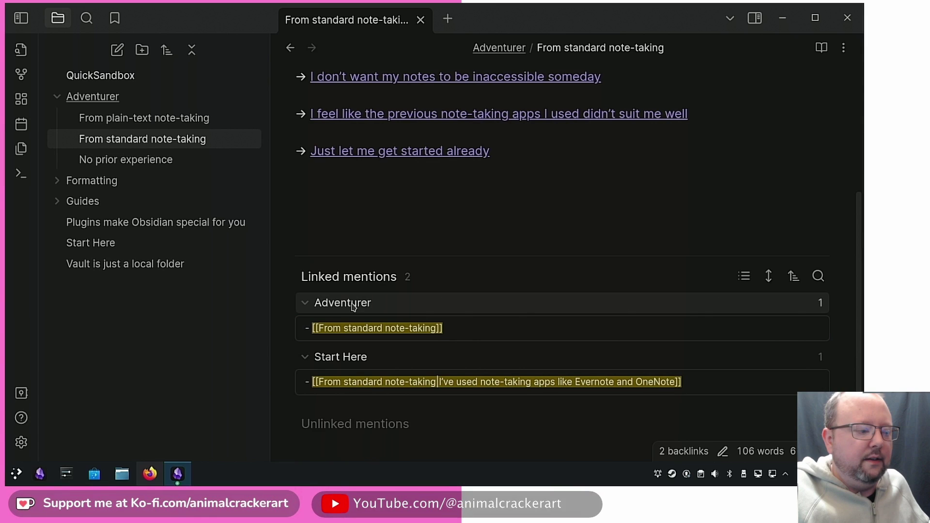
left_click(352, 332)
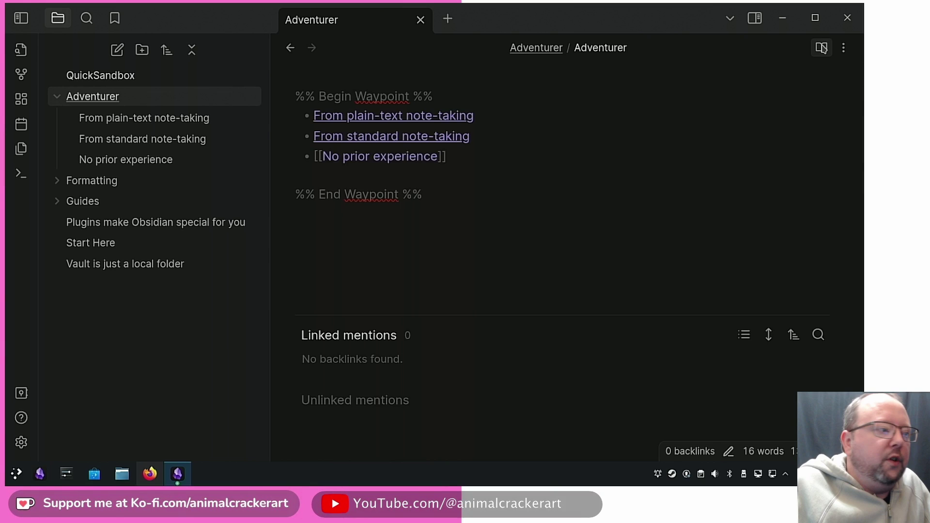
- Add a new Untitled note to Adventurer and confirm the Waypoint list now shows it
left_click(821, 48)
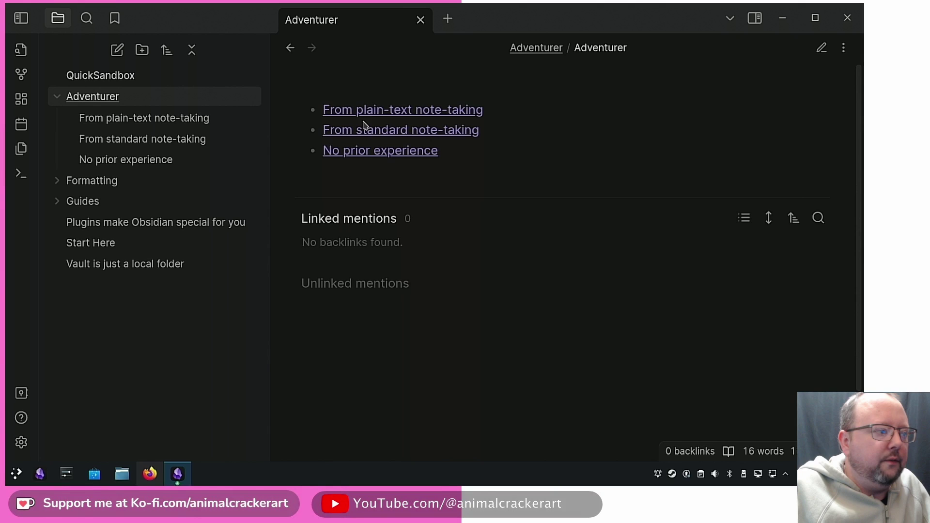
right_click(107, 99)
left_click(144, 113)
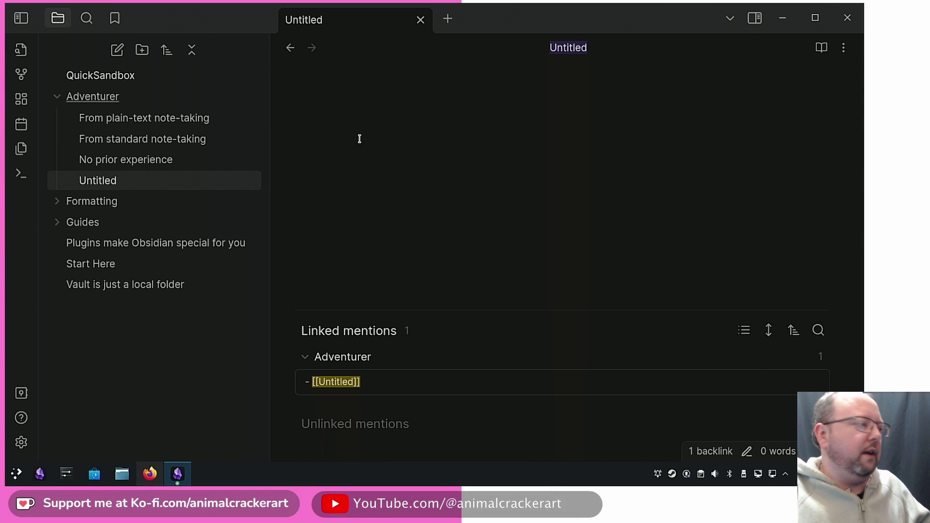
left_click(119, 98)
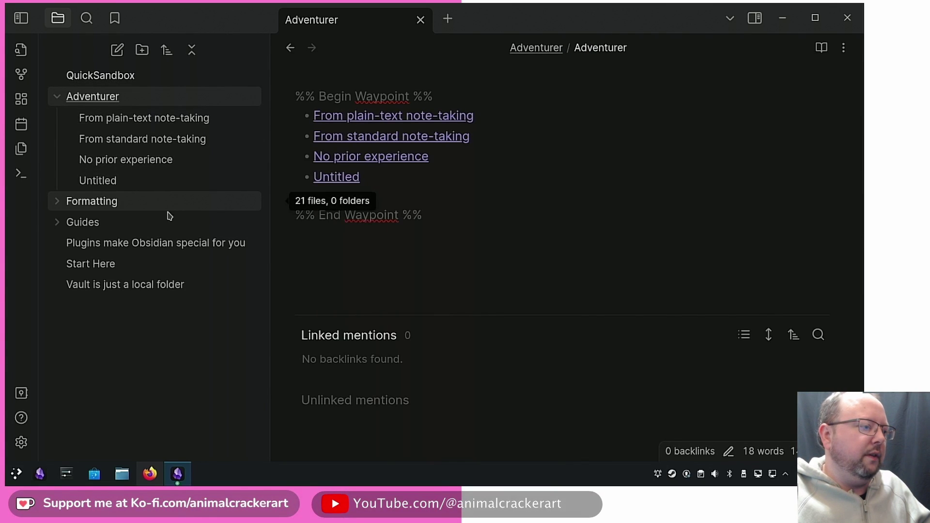
left_click(403, 180)
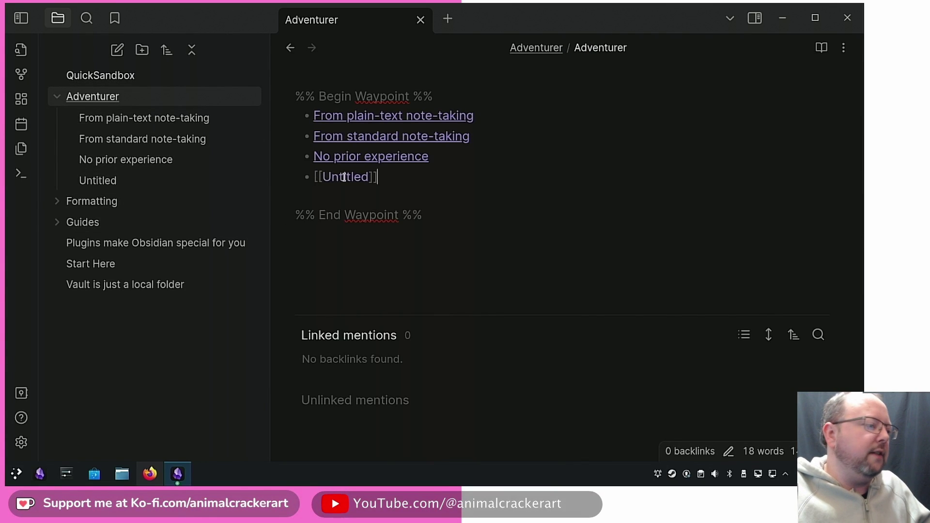
left_click(385, 213)
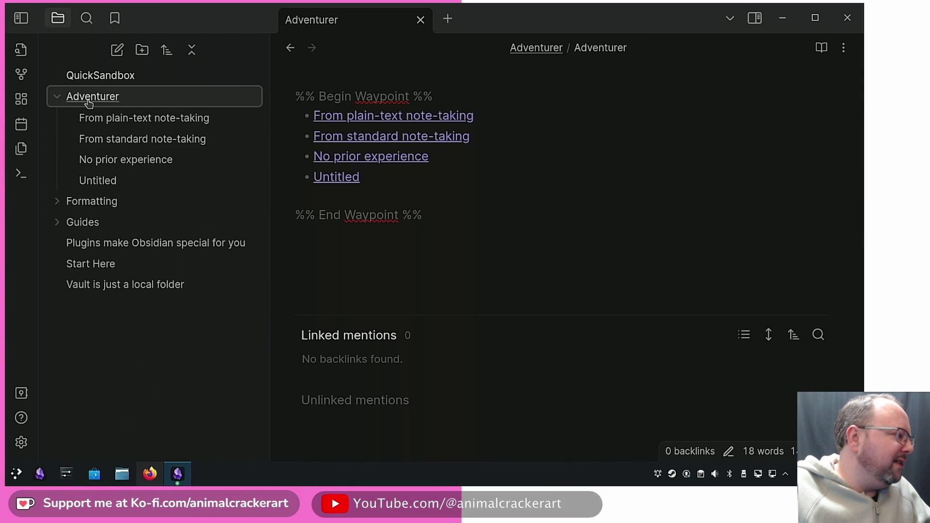
- Move Adventurer into Formatting and create subfolders My Favorite Formats and I Hate These Formats
left_click_drag(85, 101, 100, 207)
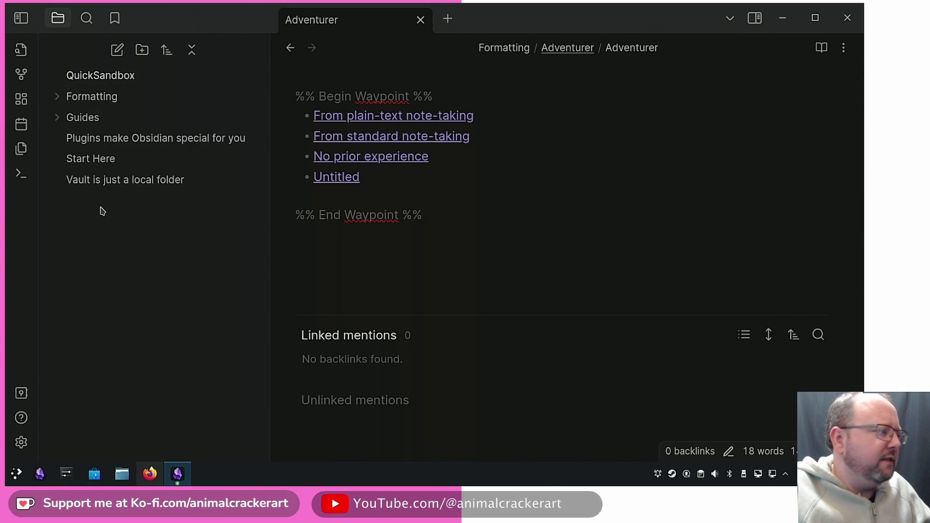
left_click(90, 99)
right_click(101, 99)
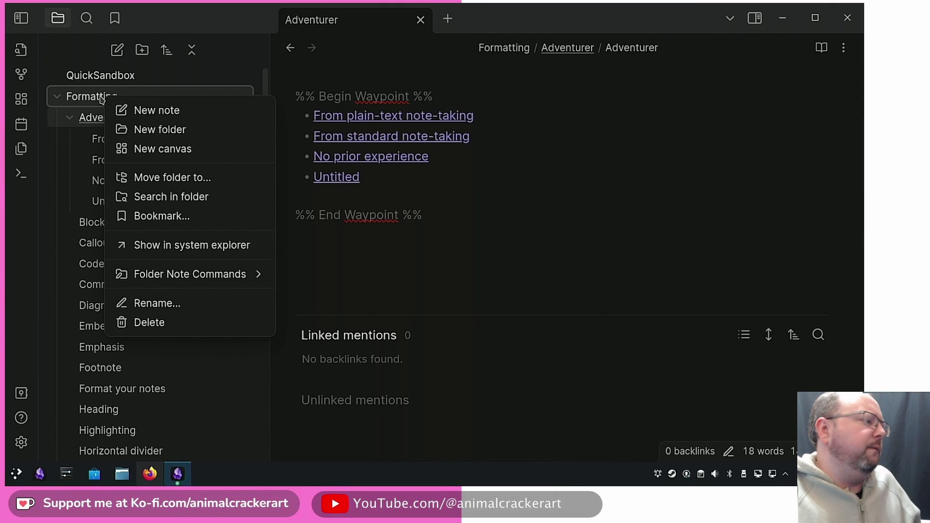
left_click(162, 129)
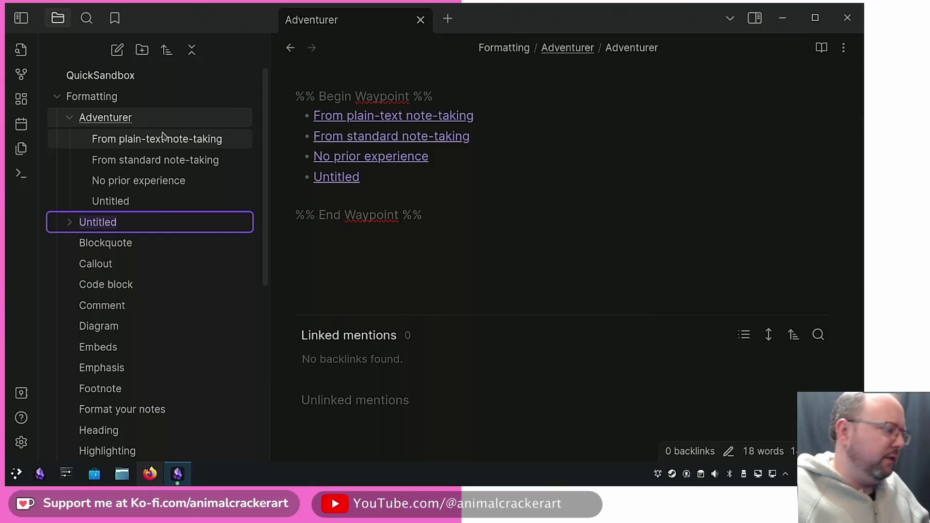
type("My Favor")
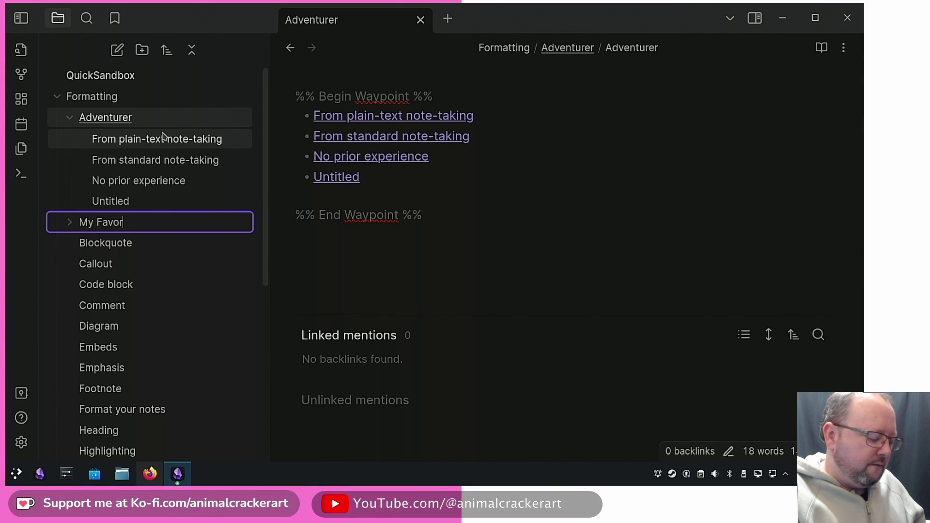
type("ite Formats")
key("Return")
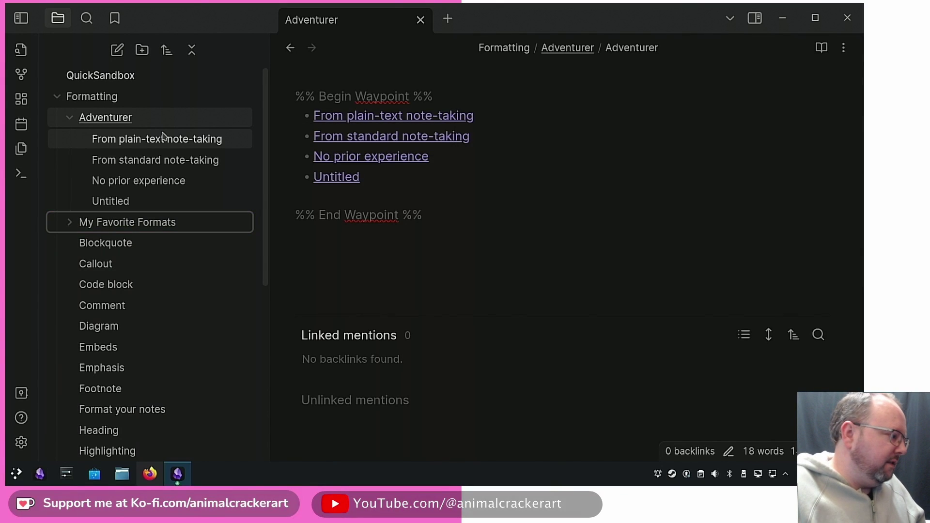
right_click(98, 97)
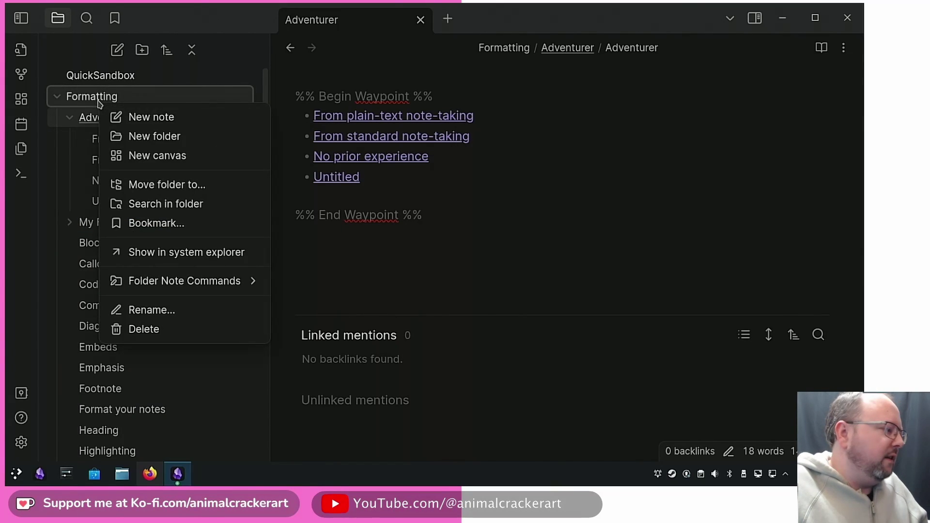
left_click(154, 137)
type("I H")
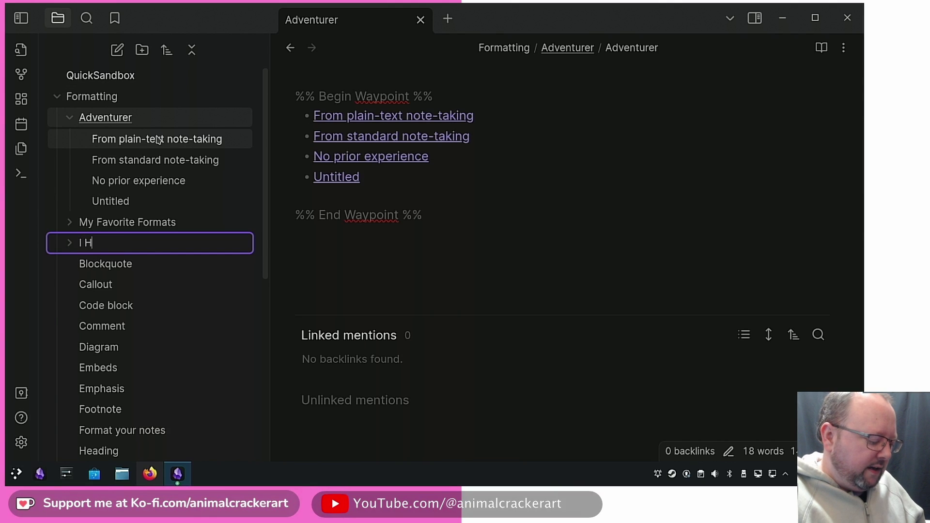
type("ate These Formats")
key("Return")
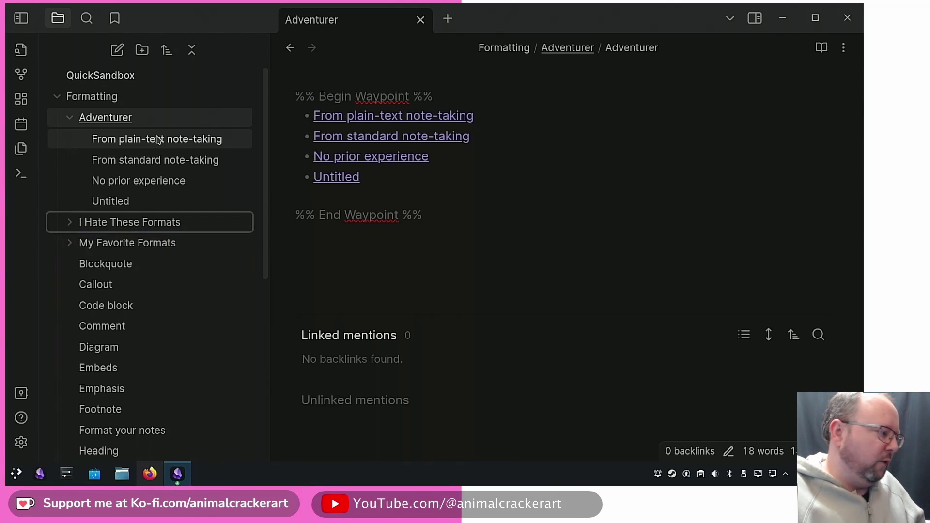
- Move Blockquote, Emphasis, Footnote to My Favorite Formats; Code block, Diagram, Embeds to I Hate These Formats
left_click_drag(128, 264, 104, 244)
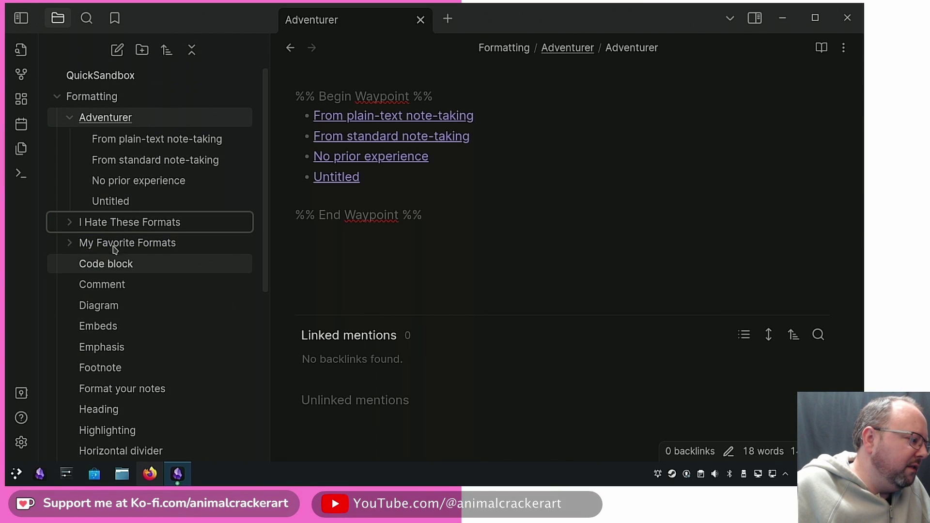
left_click_drag(120, 276, 140, 224)
left_click_drag(110, 284, 151, 226)
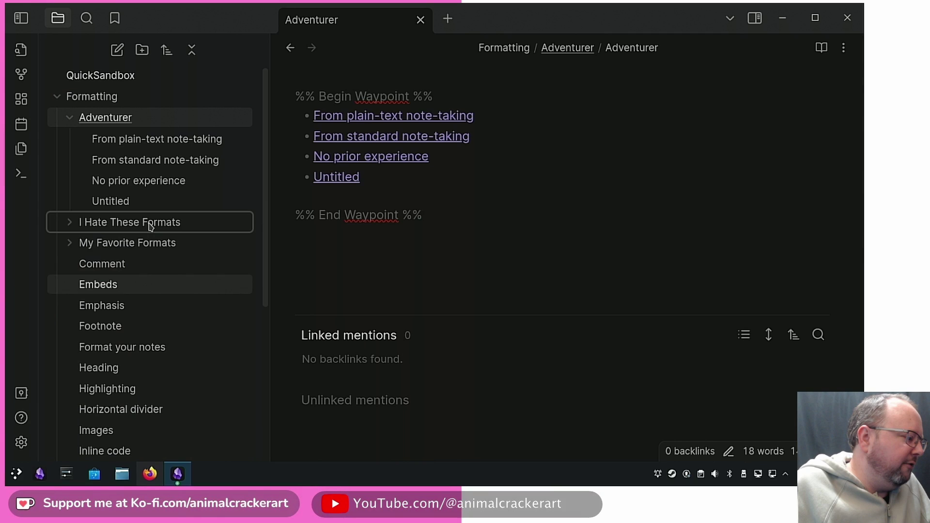
left_click_drag(103, 289, 150, 224)
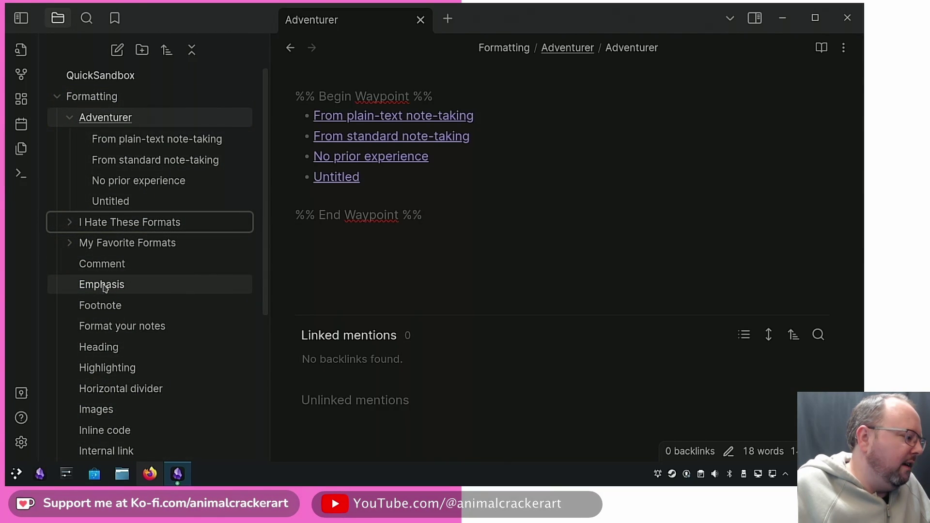
left_click_drag(115, 286, 132, 249)
left_click_drag(109, 287, 165, 243)
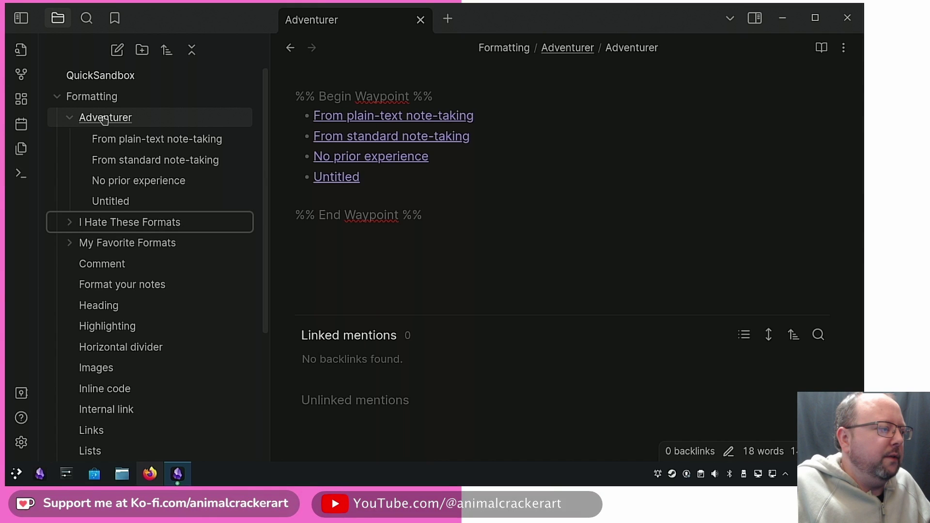
left_click(155, 139)
left_click(187, 124)
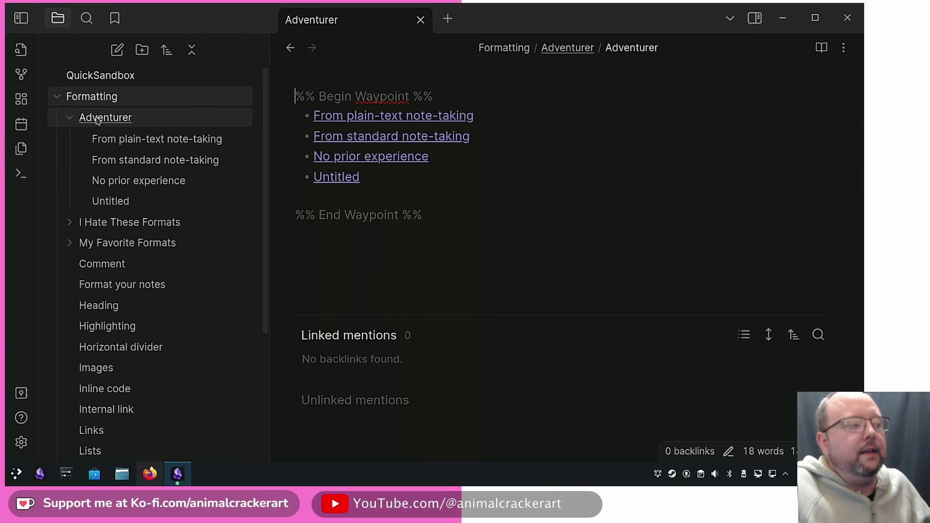
- Create a markdown folder note for Formatting containing %% Waypoint %%
right_click(96, 99)
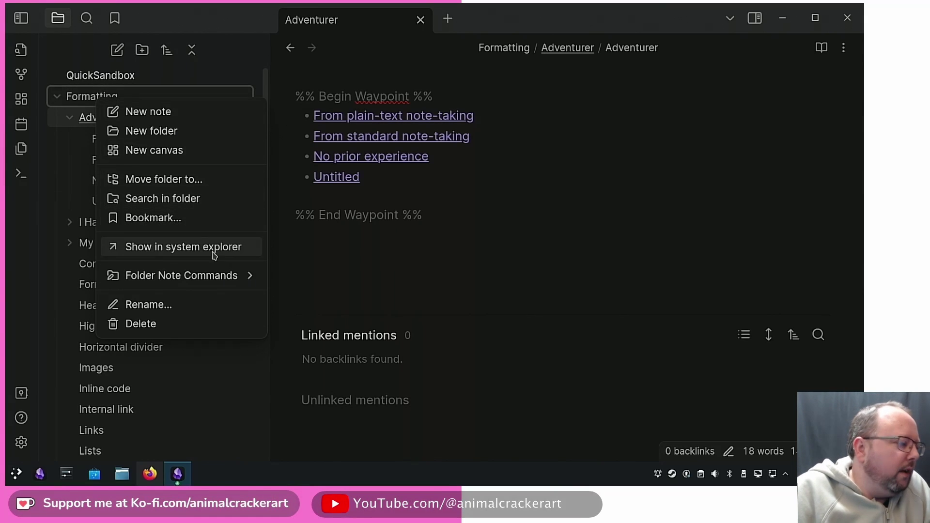
mouse_move(218, 273)
left_click(376, 296)
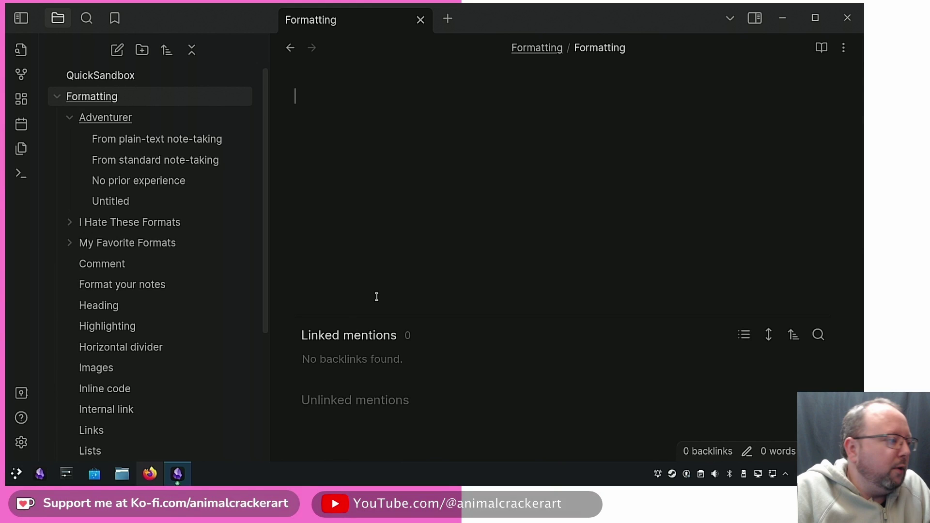
type("%% Waypoint %%")
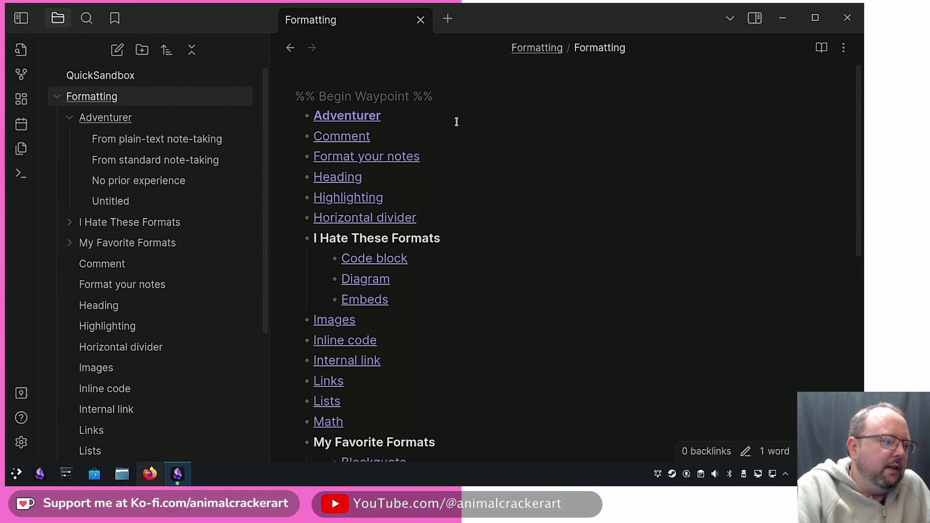
- Expand I Hate These Formats and My Favorite Formats to check the nested Waypoint index
scroll(456, 121, "down", 1)
scroll(503, 145, "up", 1)
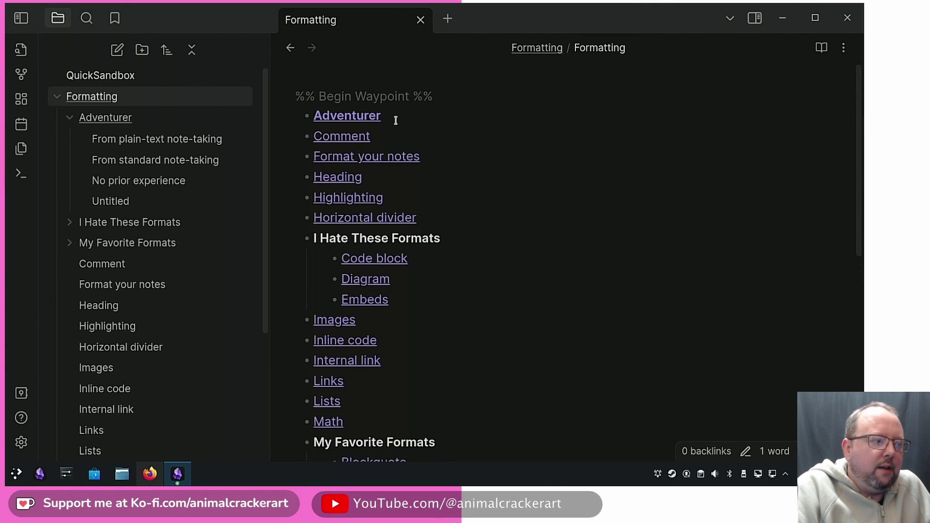
scroll(520, 168, "down", 2)
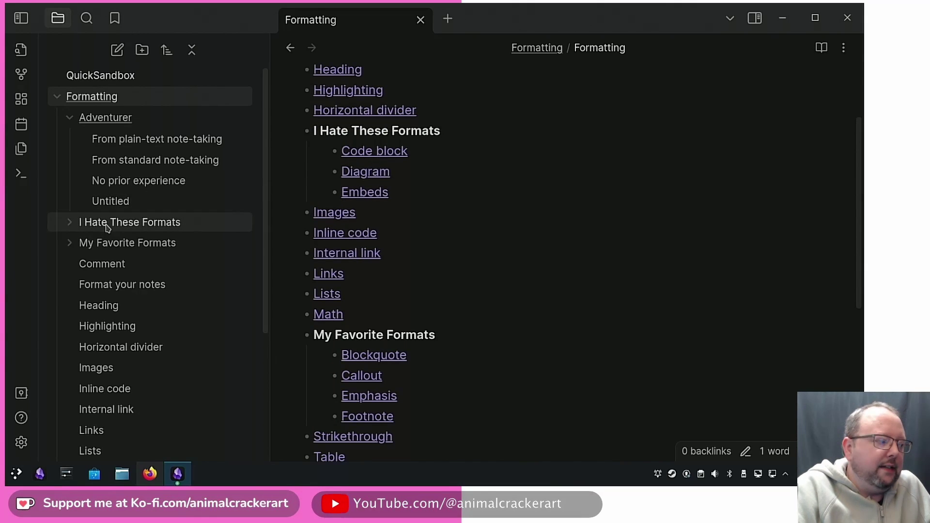
left_click(69, 222)
scroll(196, 183, "down", 1)
scroll(196, 183, "down", 2)
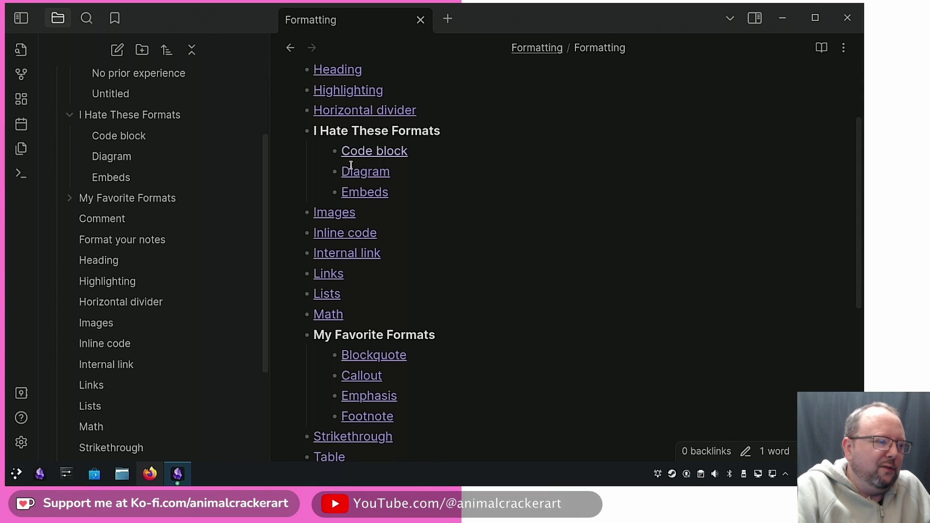
left_click(71, 198)
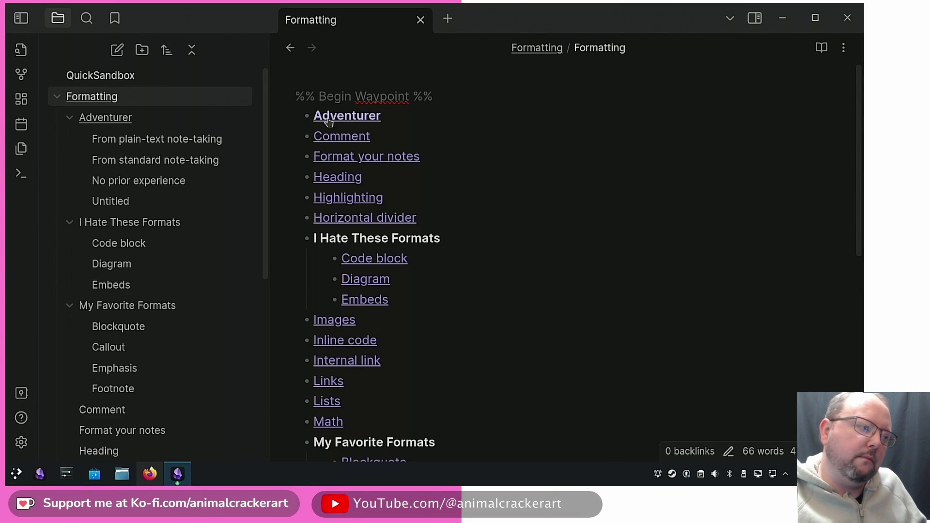
- Create a markdown folder note for the I Hate These Formats folder
left_click(121, 222)
right_click(145, 222)
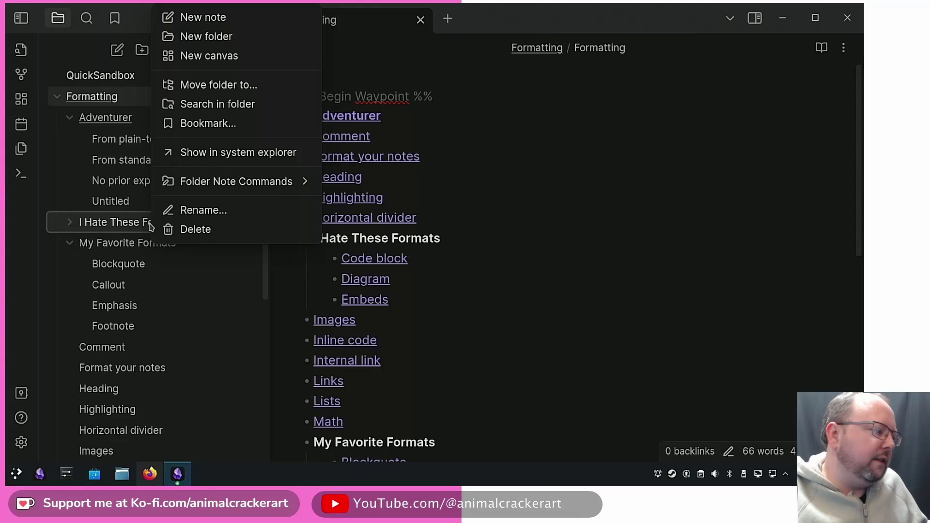
mouse_move(238, 181)
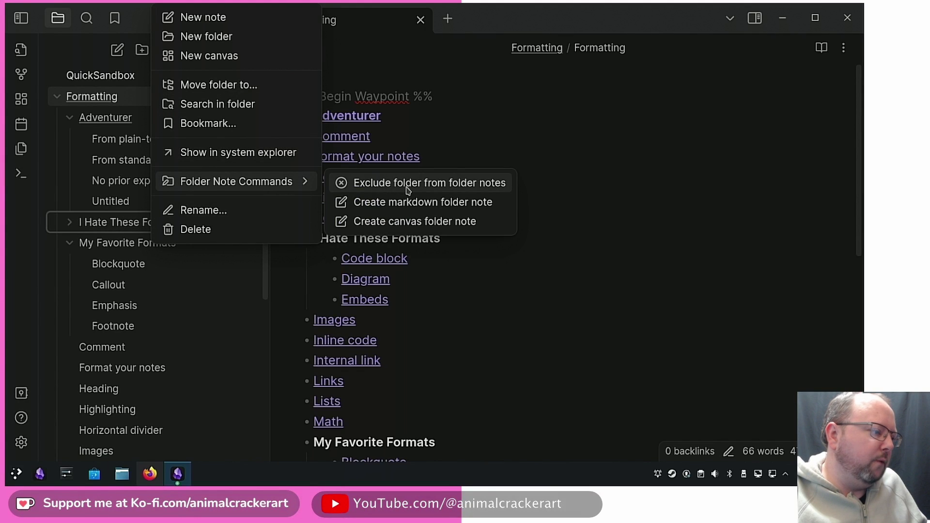
left_click(412, 201)
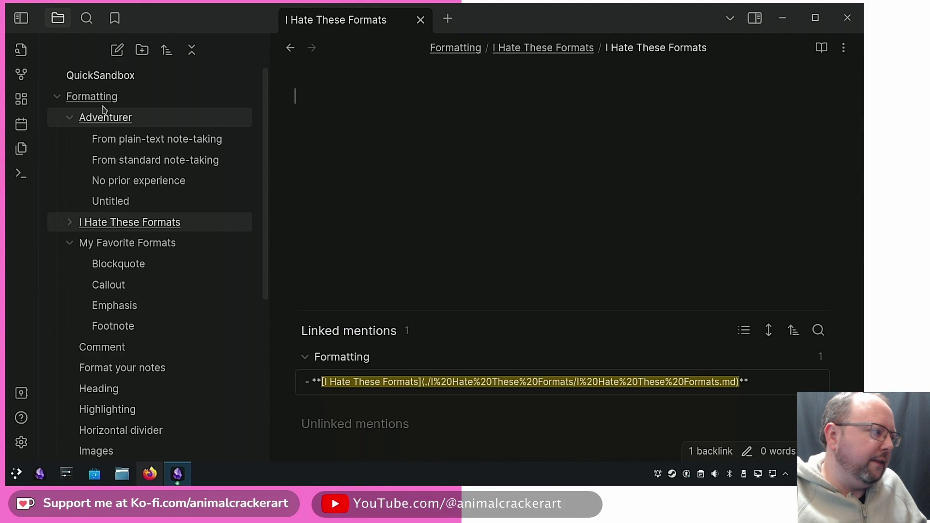
- Check that the Formatting index links I Hate These Formats, then bold the My Favorite Formats entry
left_click(63, 97)
scroll(447, 144, "down", 2)
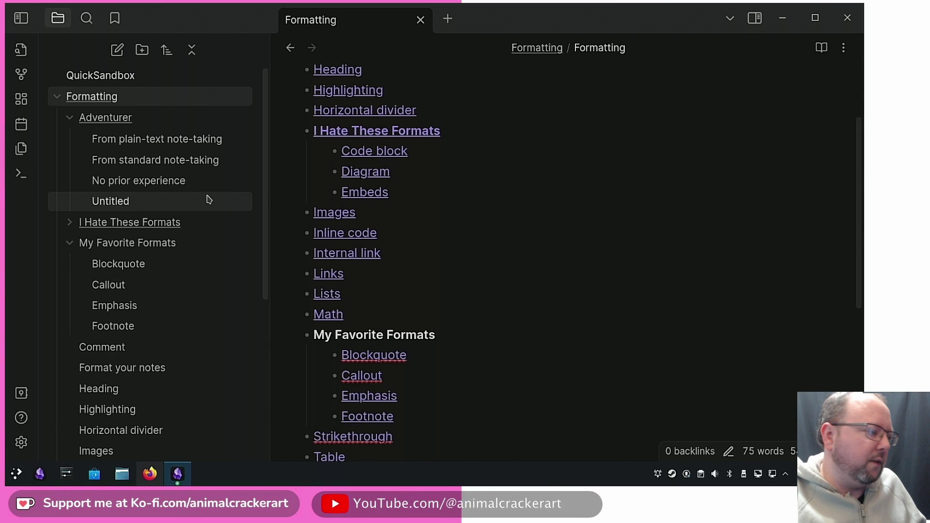
left_click(138, 223)
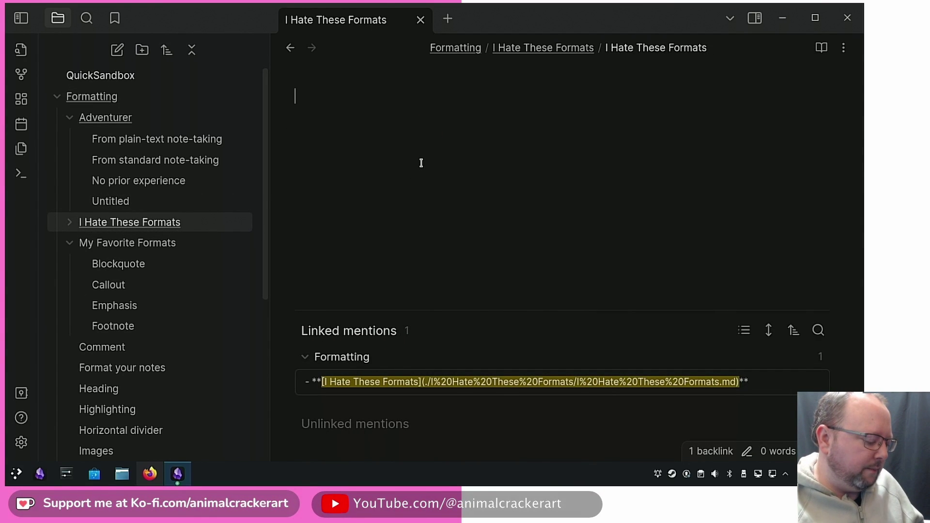
mouse_move(92, 96)
left_mouse_down()
mouse_move(102, 108)
mouse_move(330, 119)
mouse_move(92, 99)
left_mouse_up()
left_click(92, 97)
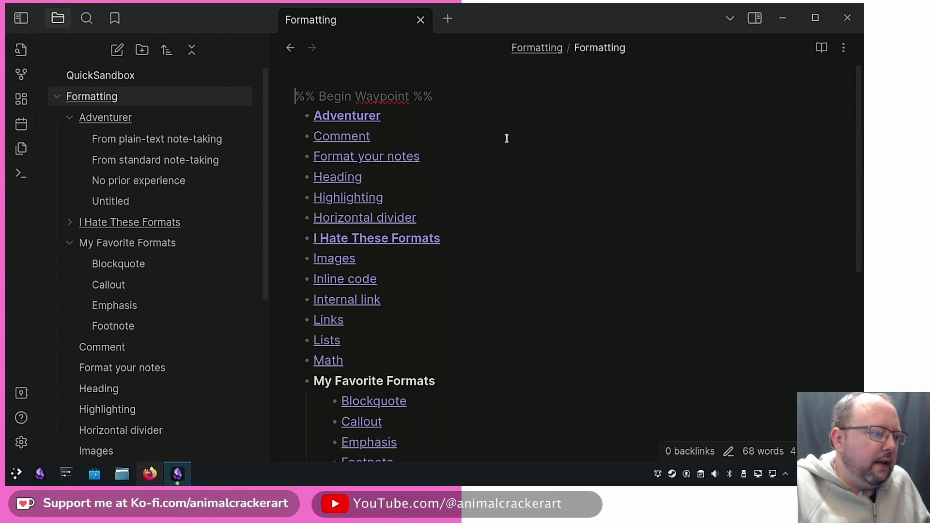
left_click(396, 243)
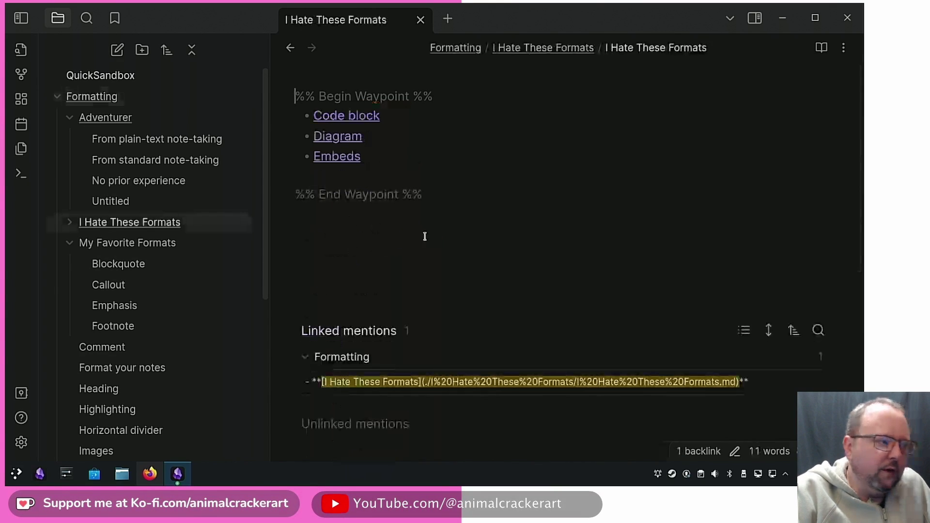
left_click(291, 48)
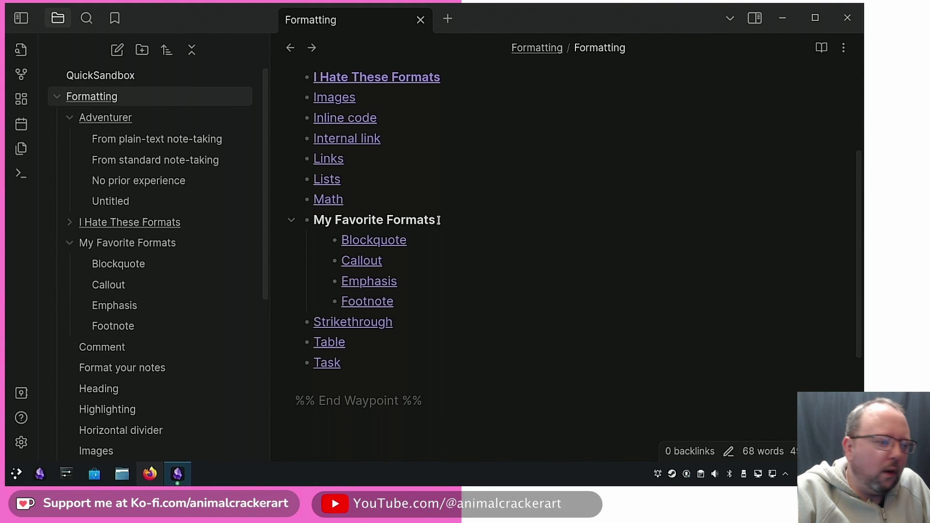
left_click_drag(439, 220, 313, 221)
key("ctrl+b")
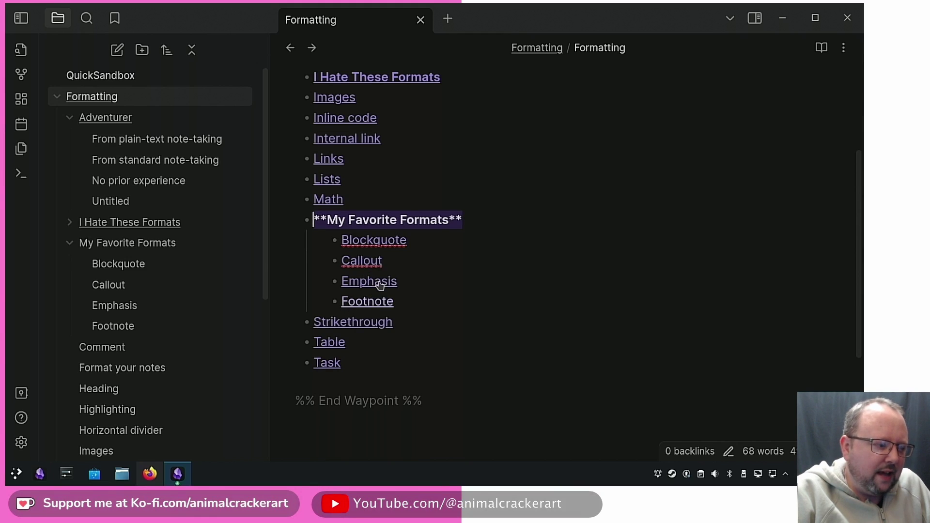
left_click(477, 221)
key("ctrl+comma")
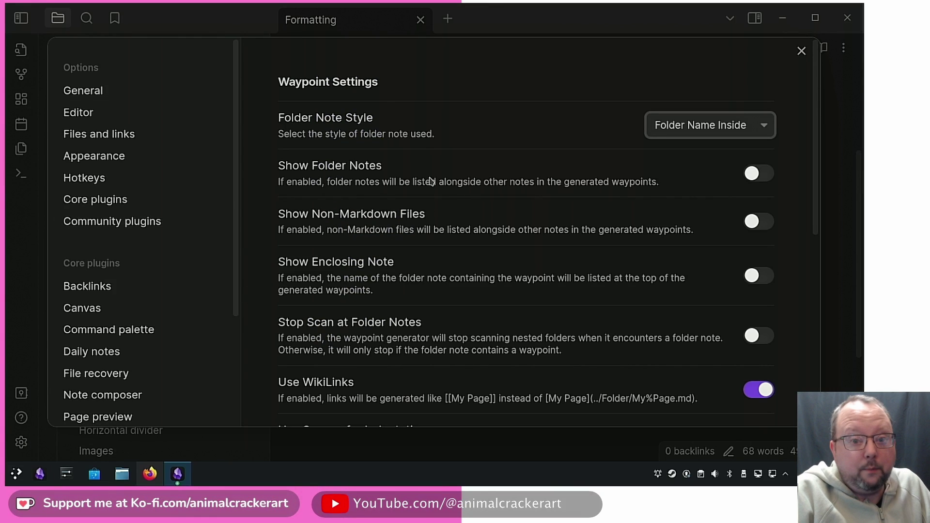
scroll(435, 180, "down", 8)
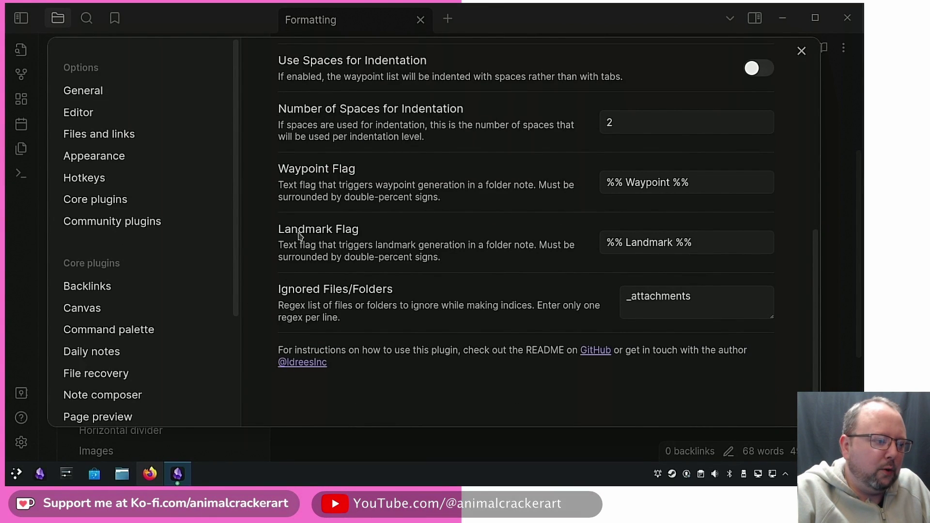
left_click_drag(697, 242, 572, 251)
left_click_drag(719, 241, 549, 260)
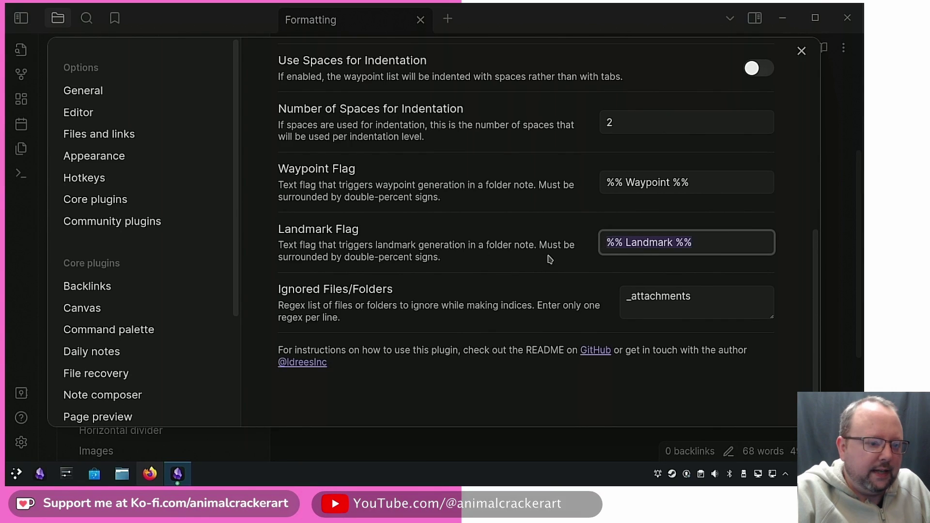
left_click_drag(737, 241, 605, 242)
key("ctrl+c")
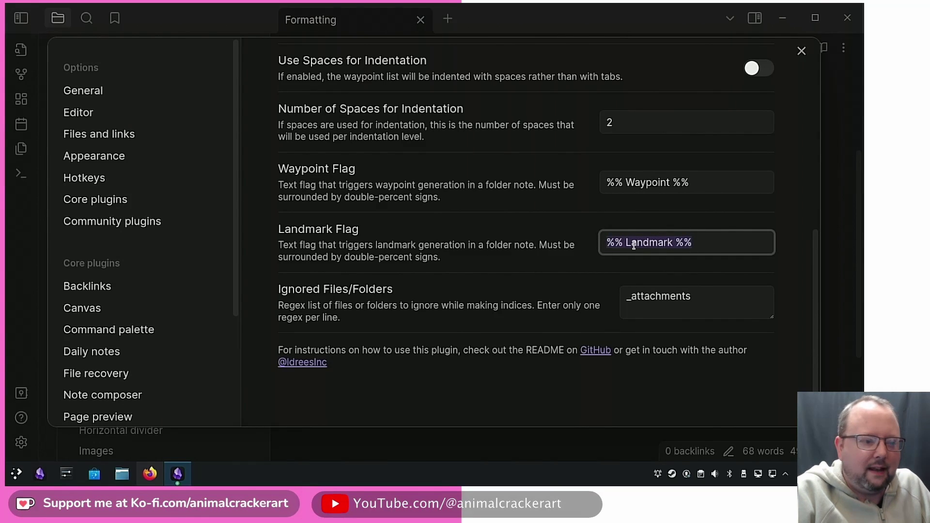
left_click(801, 50)
- Replace the Waypoint block in the I Hate These Formats note with the Landmark flag
scroll(434, 202, "up", 2)
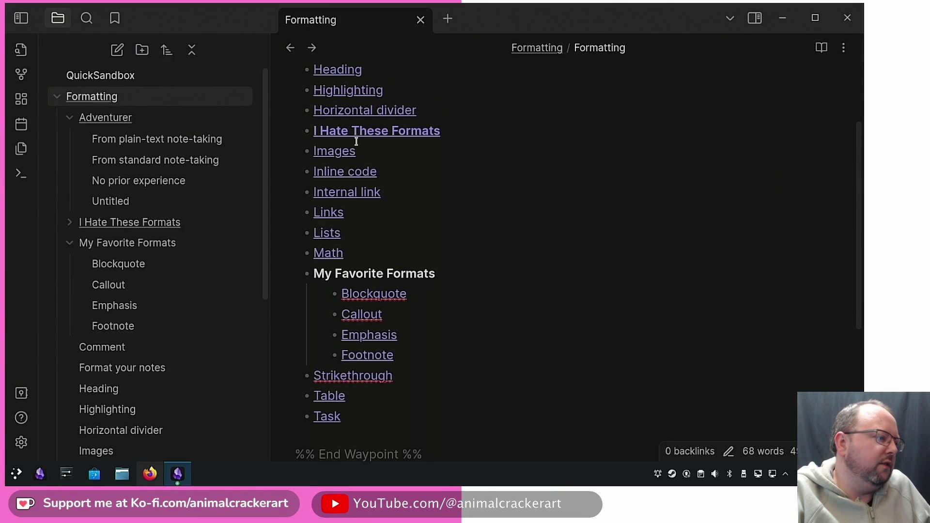
left_click(359, 130)
left_click_drag(460, 194, 292, 95)
key("BackSpace")
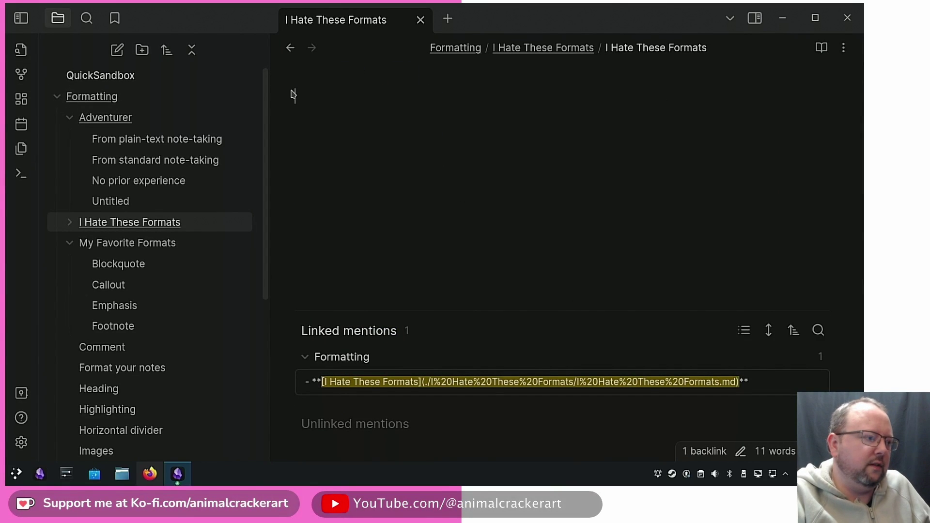
key("ctrl+v")
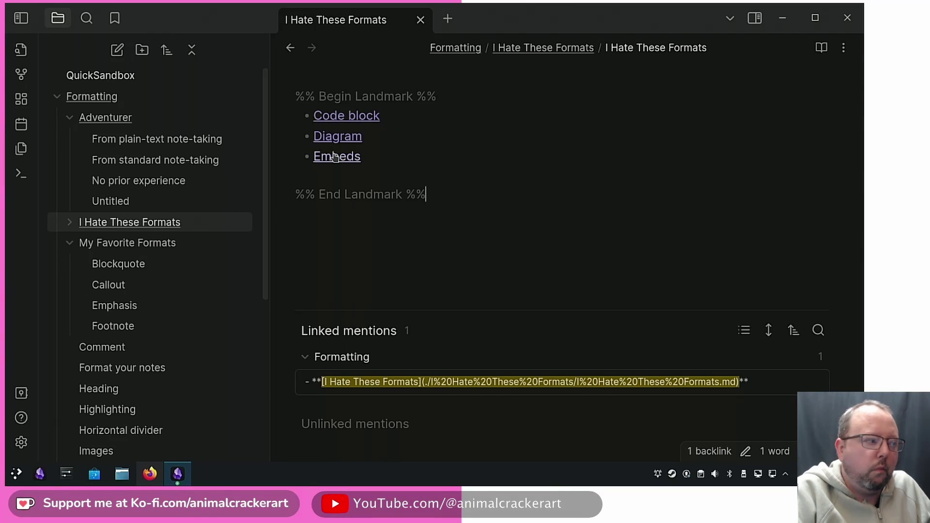
- Scroll through the Formatting index to see Code block, Diagram and Embeds nested under I Hate These Formats
left_click(83, 102)
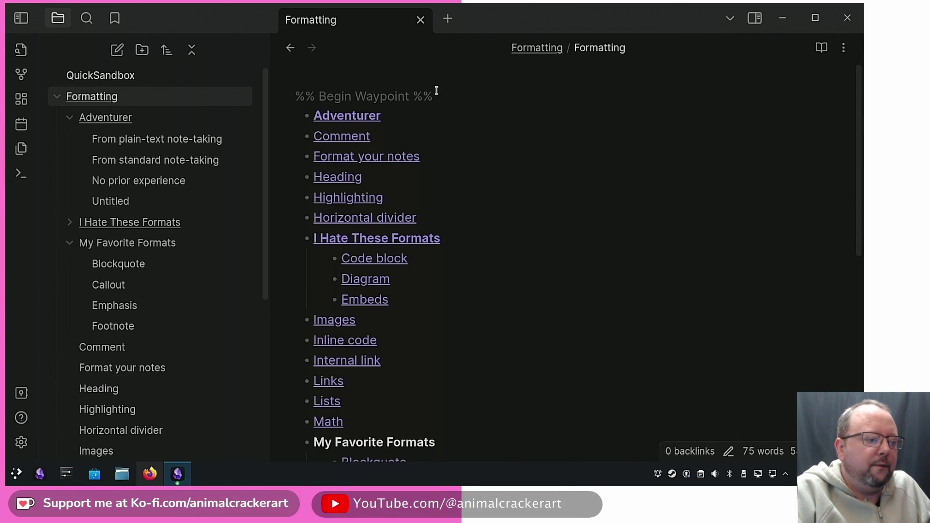
scroll(517, 112, "down", 3)
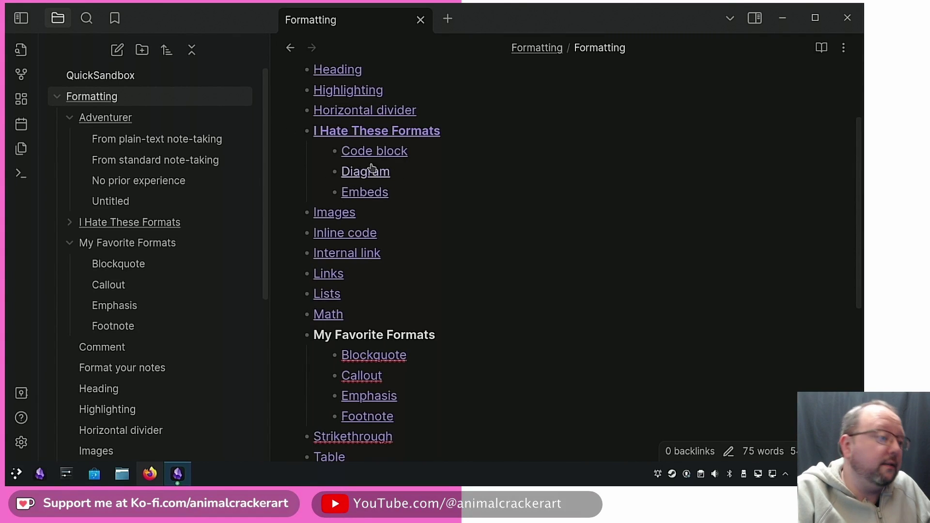
scroll(528, 232, "up", 3)
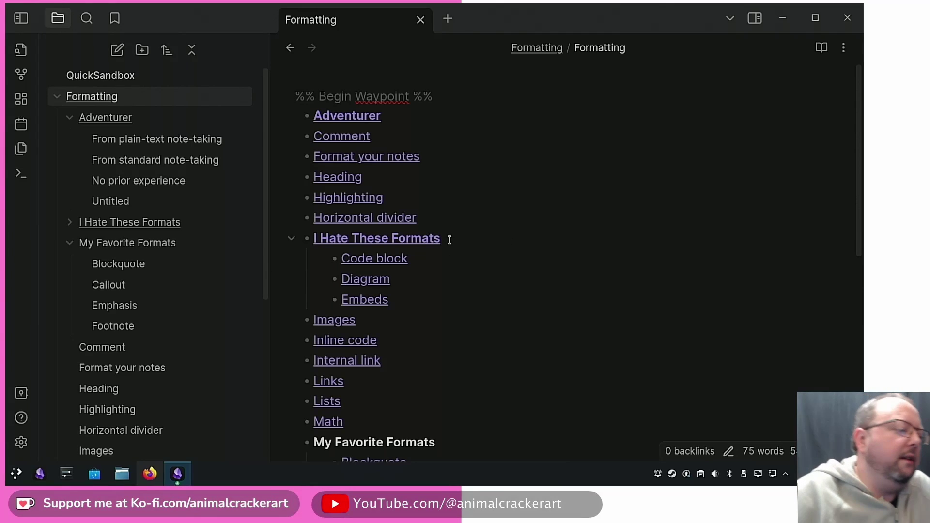
scroll(497, 219, "down", 6)
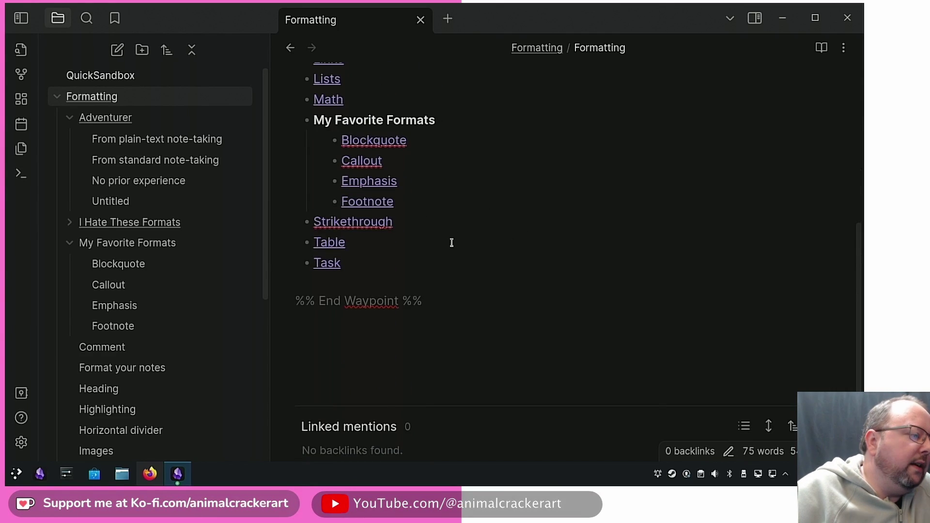
scroll(452, 242, "up", 5)
scroll(514, 216, "down", 1)
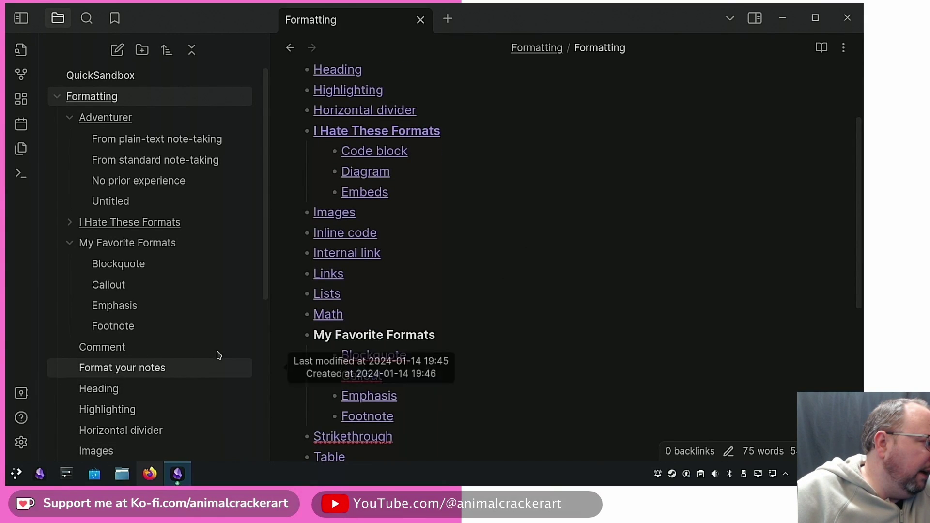
scroll(532, 103, "up", 2)
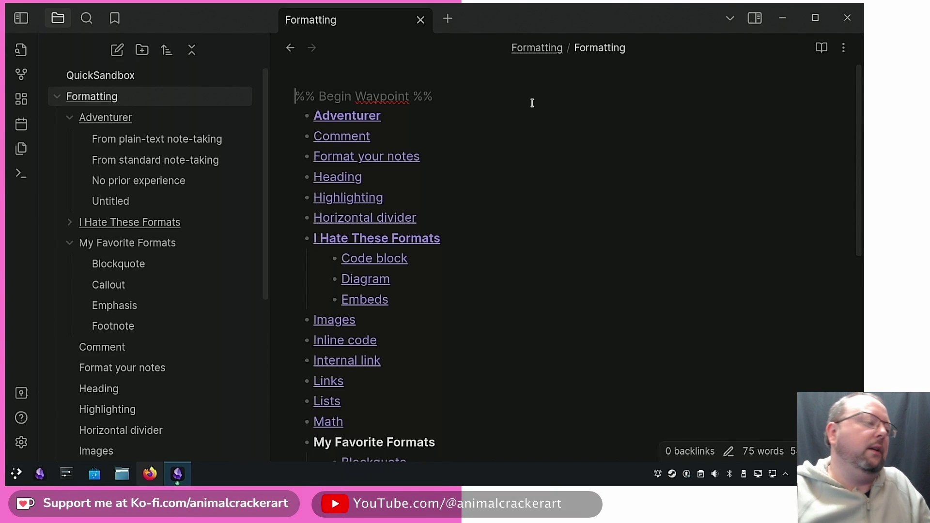
- Create a markdown folder note for the My Favorite Formats folder
right_click(157, 243)
mouse_move(242, 186)
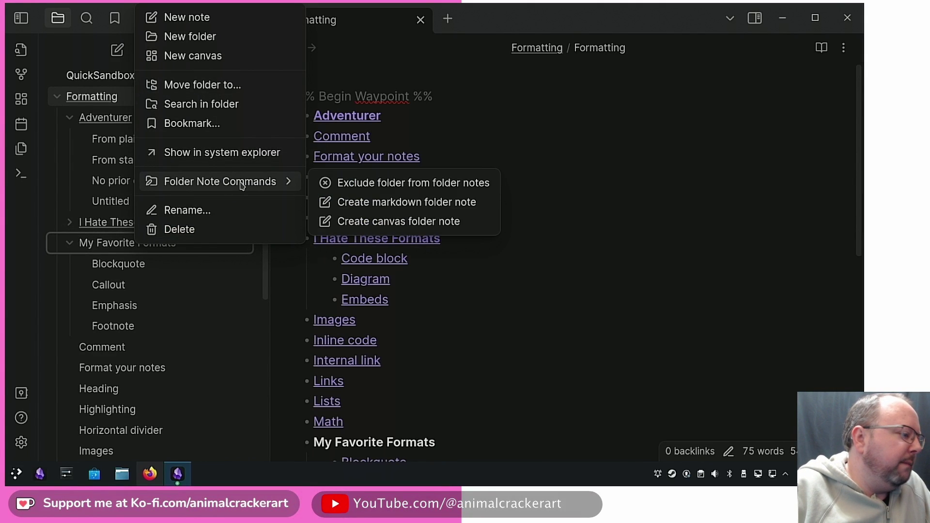
left_click(426, 203)
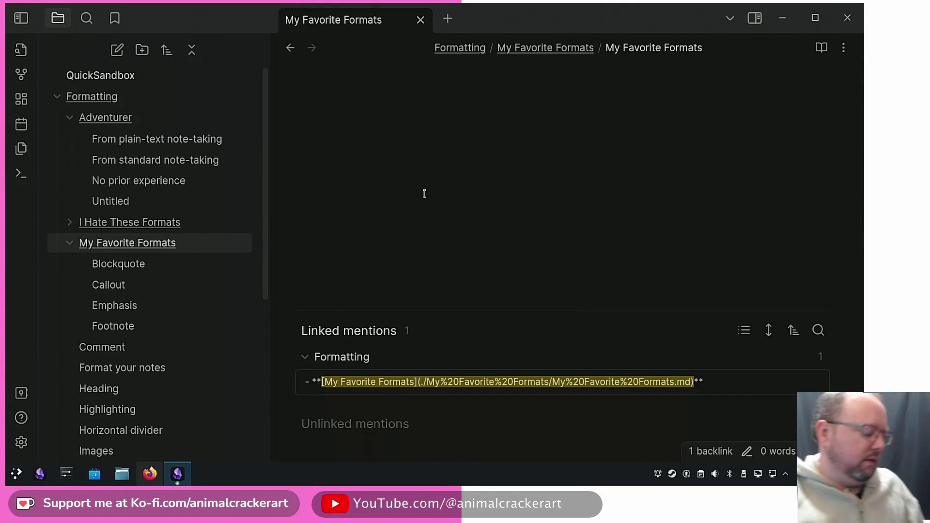
- Move My Favorite Formats into I Hate These Formats and open its note from the Formatting index
left_click(93, 100)
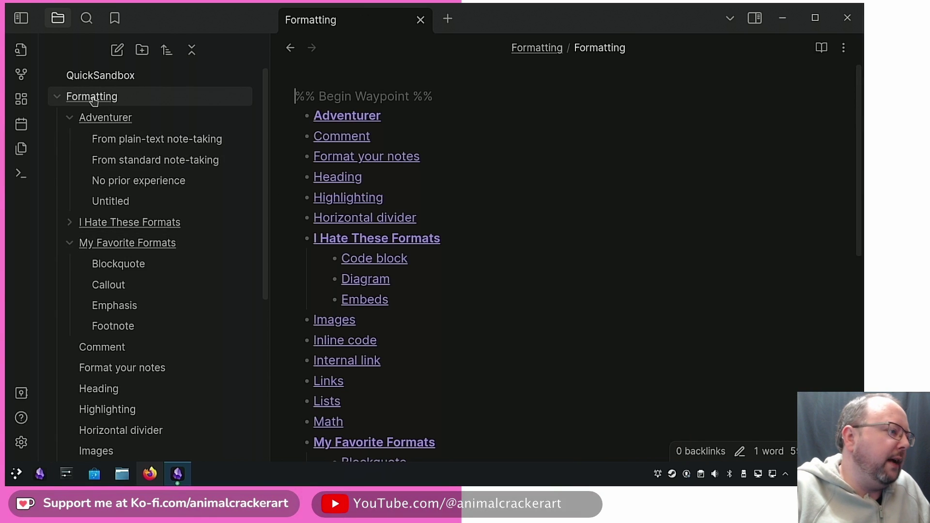
scroll(499, 141, "down", 3)
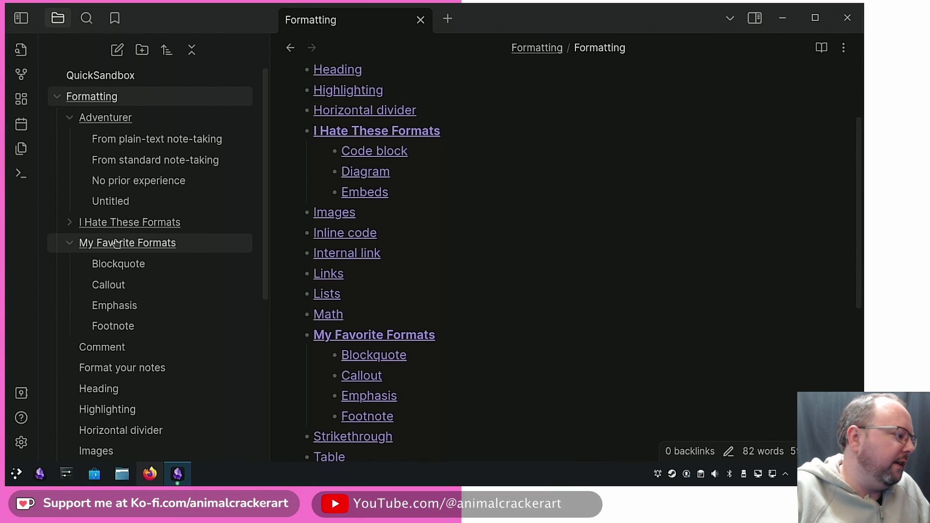
left_click_drag(105, 246, 151, 225)
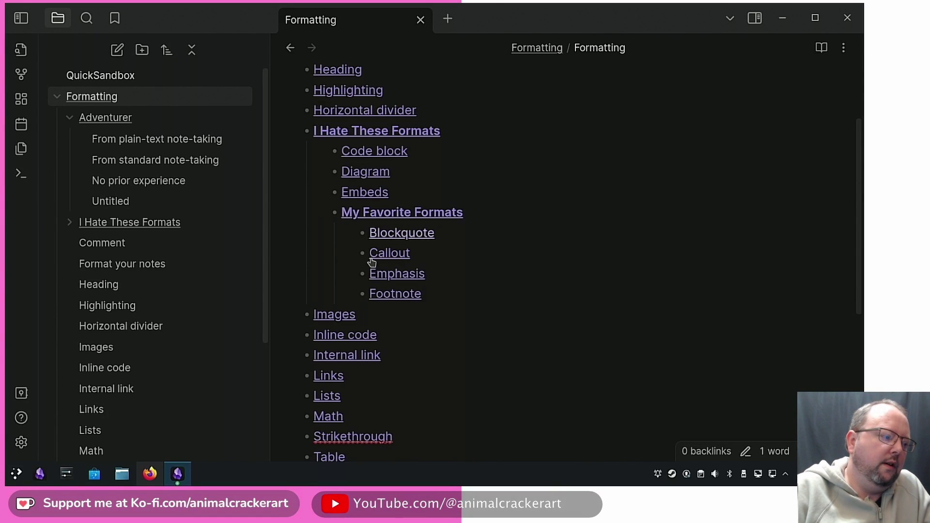
left_click(417, 218)
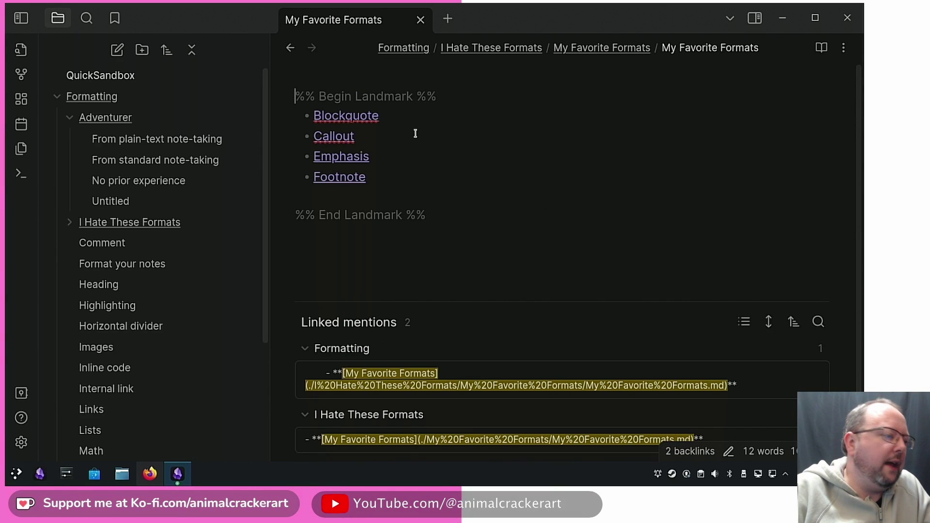
- Move the Adventurer folder into My Favorite Formats in the file explorer
left_click(107, 118)
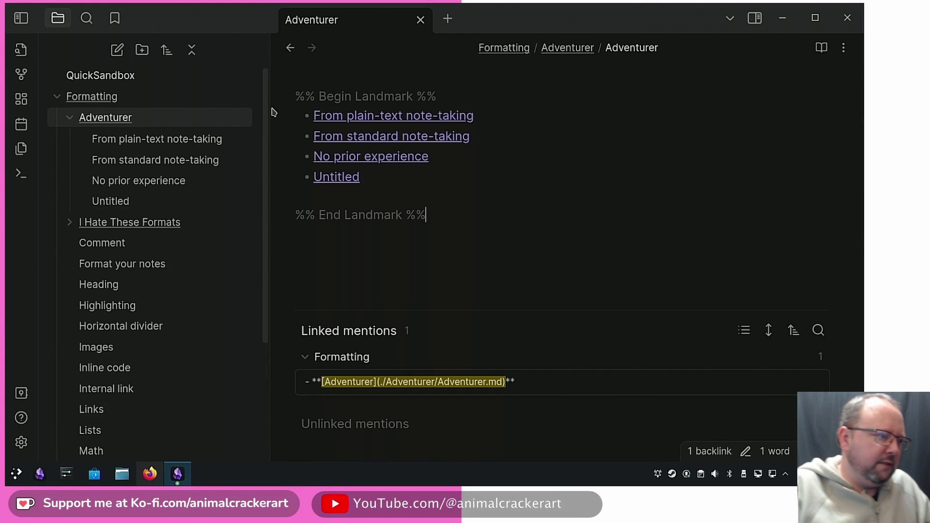
left_click(95, 97)
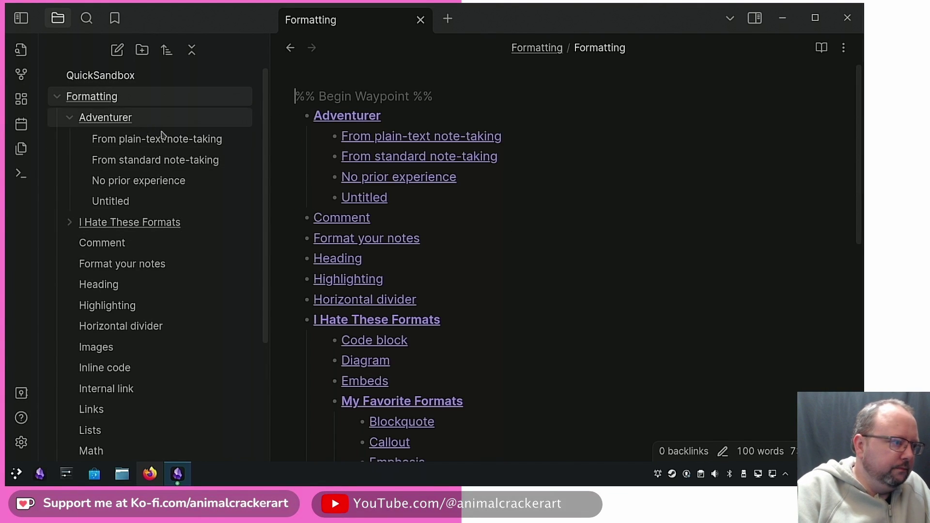
scroll(545, 221, "down", 5)
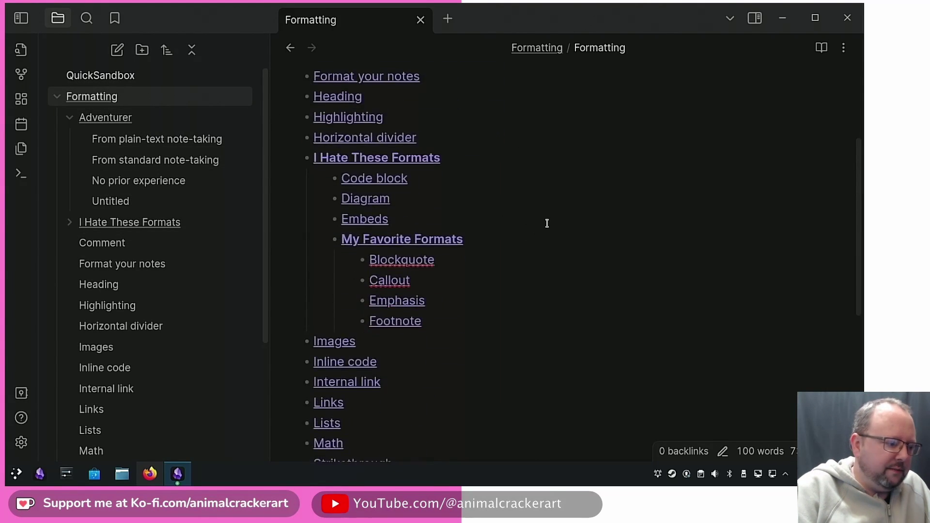
left_click(70, 118)
left_click(69, 139)
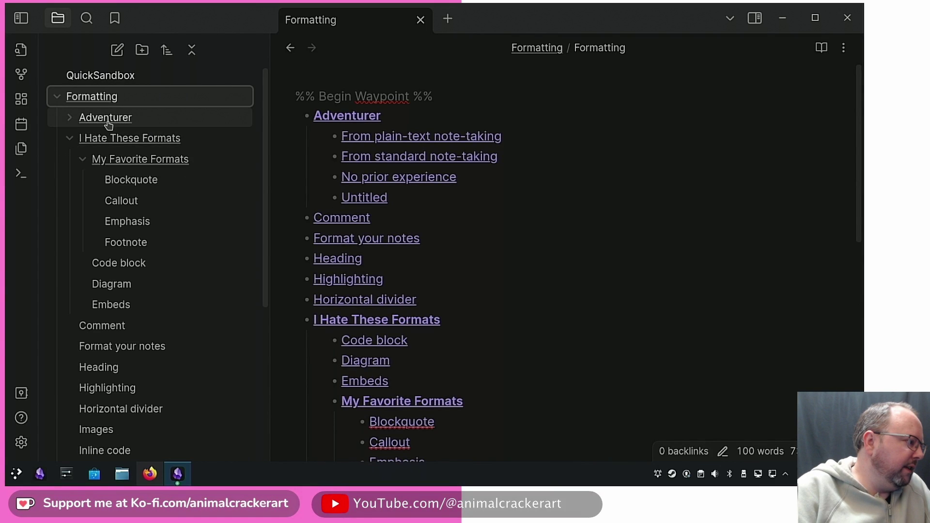
left_click(83, 160)
left_click_drag(109, 123, 128, 160)
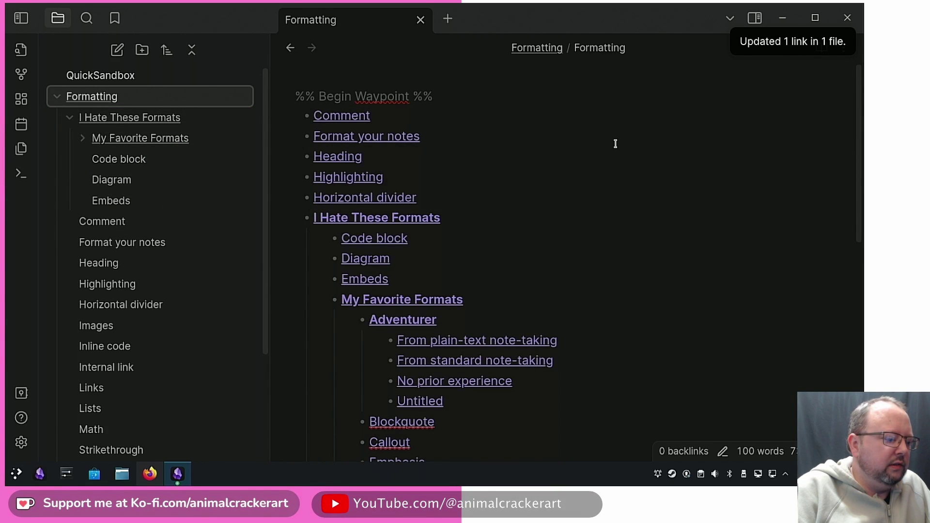
- Replace the Adventurer note's Landmark block with a Waypoint and recheck the Formatting index
left_click(500, 124)
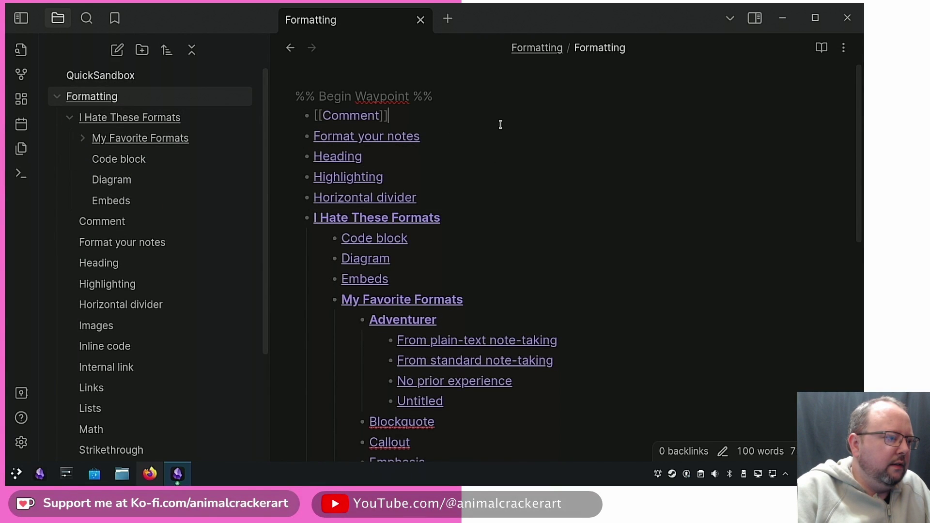
scroll(627, 141, "down", 5)
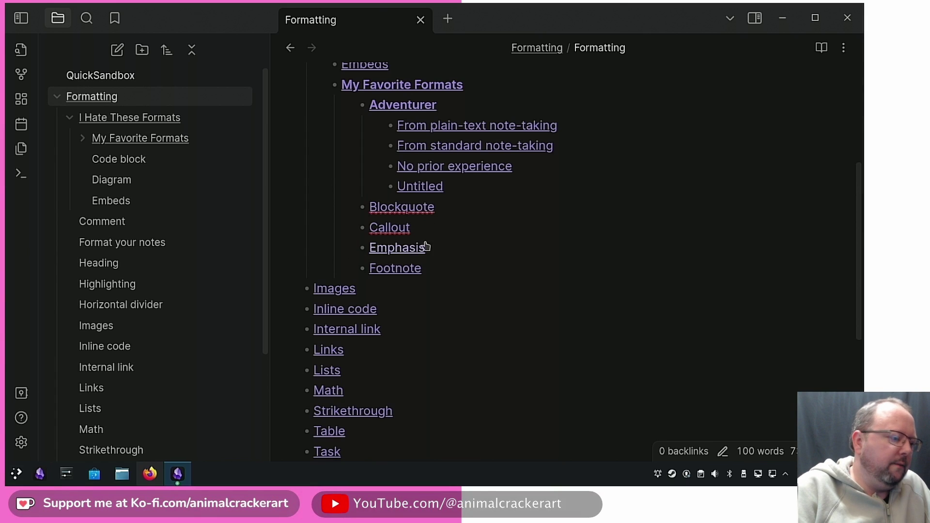
scroll(585, 245, "up", 5)
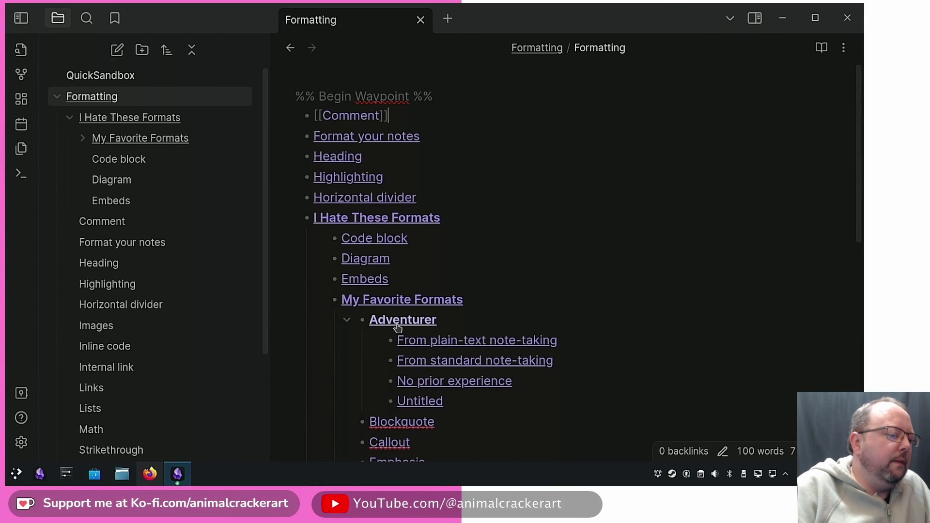
left_click(400, 321)
left_click_drag(451, 224, 321, 100)
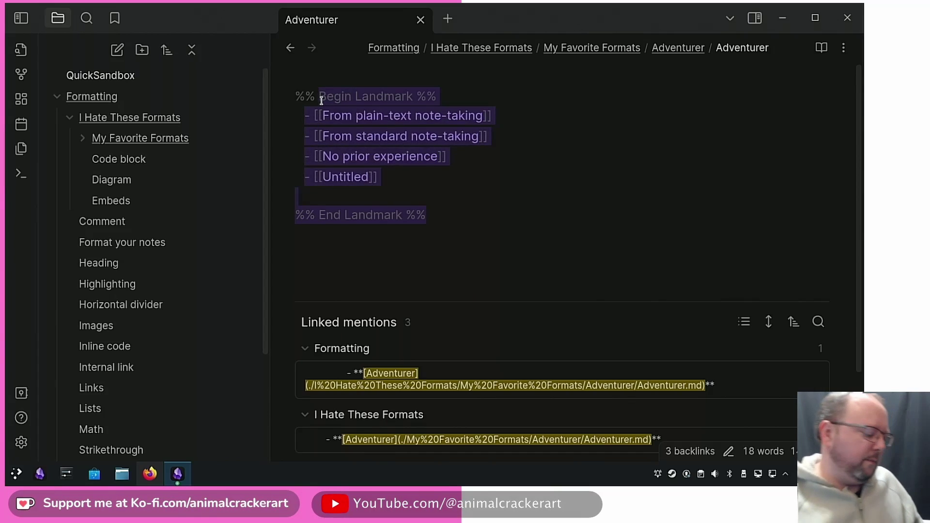
type("Waypont")
type("t %%")
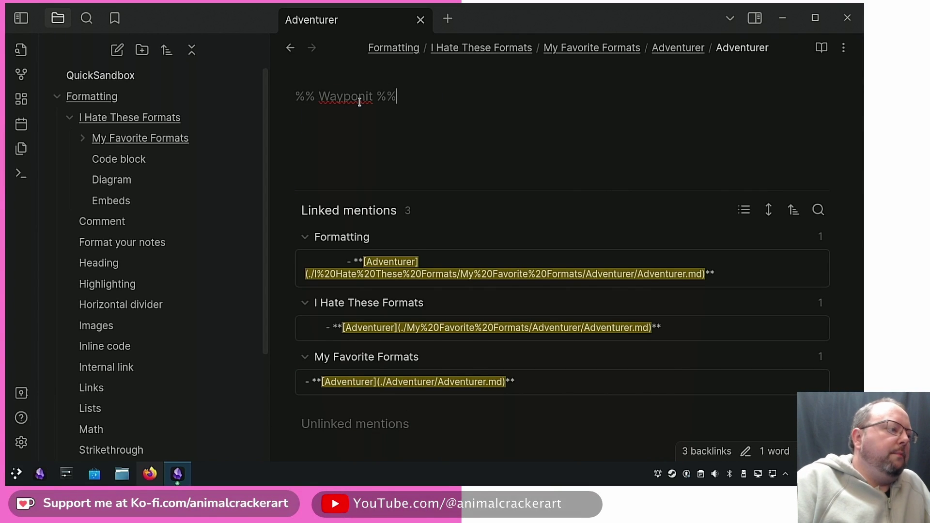
mouse_move(93, 96)
left_mouse_down()
mouse_move(85, 107)
mouse_move(85, 100)
left_mouse_up()
left_click(92, 97)
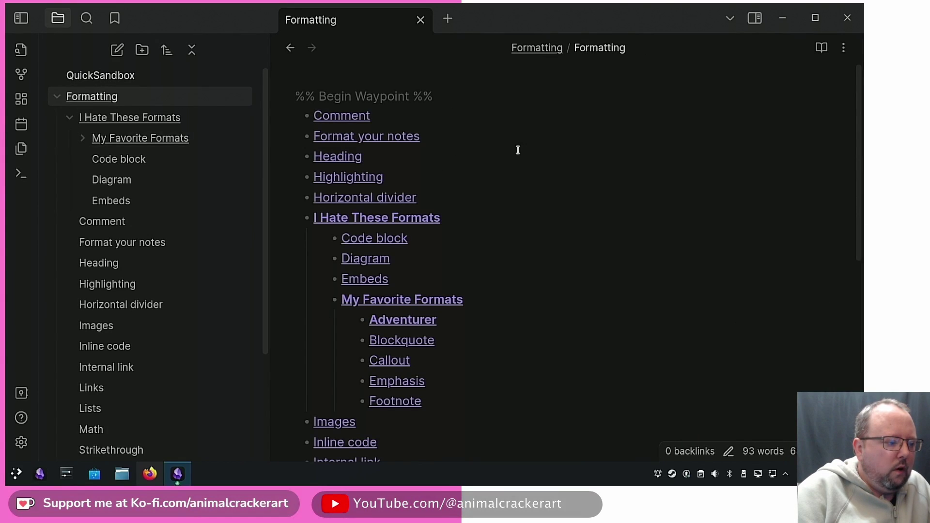
scroll(518, 150, "down", 3)
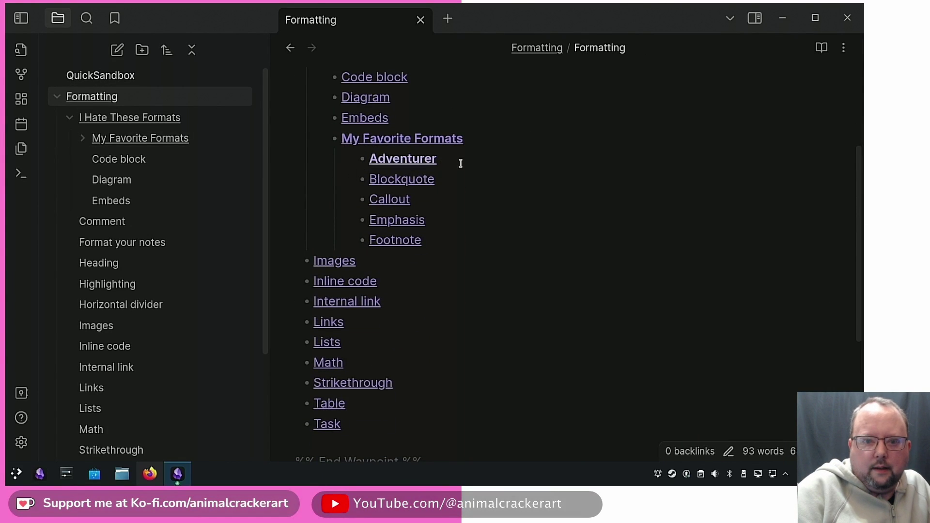
- Scroll up and down the Formatting note to review its index
scroll(591, 245, "up", 3)
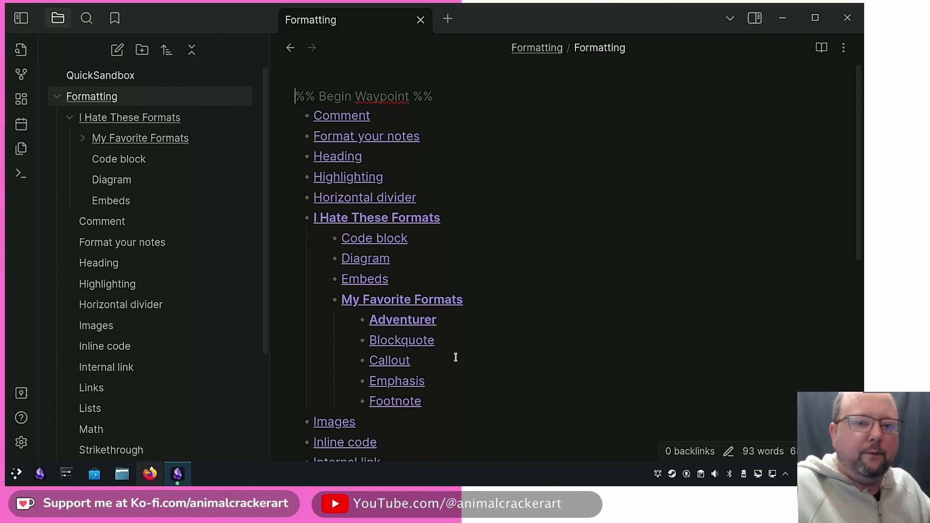
scroll(546, 294, "down", 3)
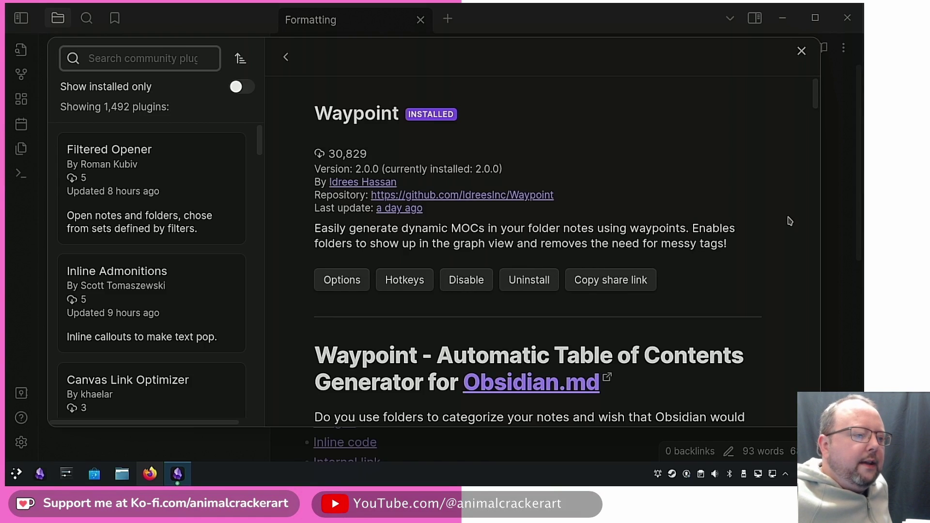
scroll(789, 221, "down", 10)
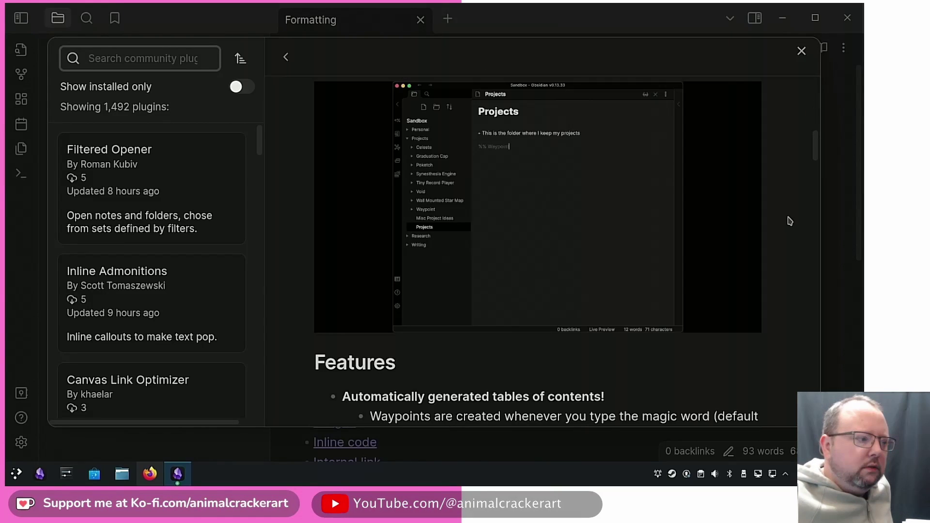
scroll(785, 223, "up", 7)
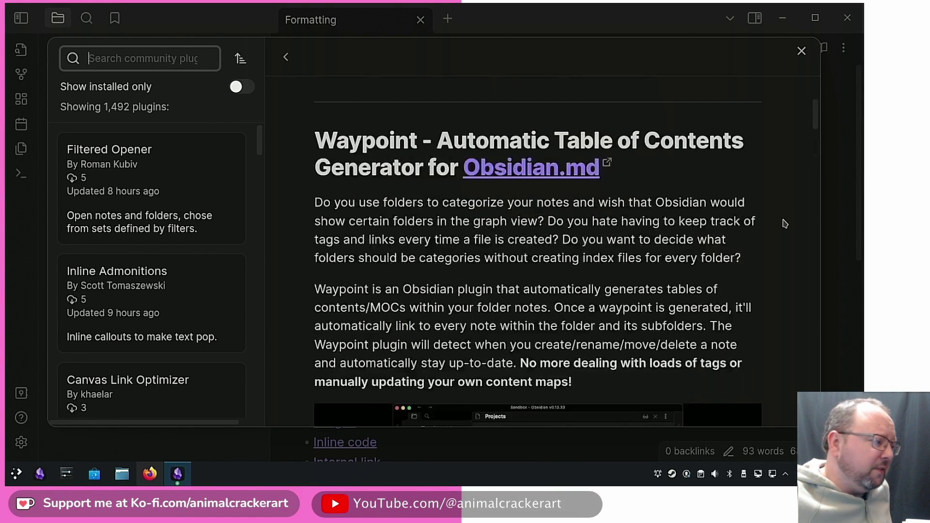
scroll(785, 223, "up", 4)
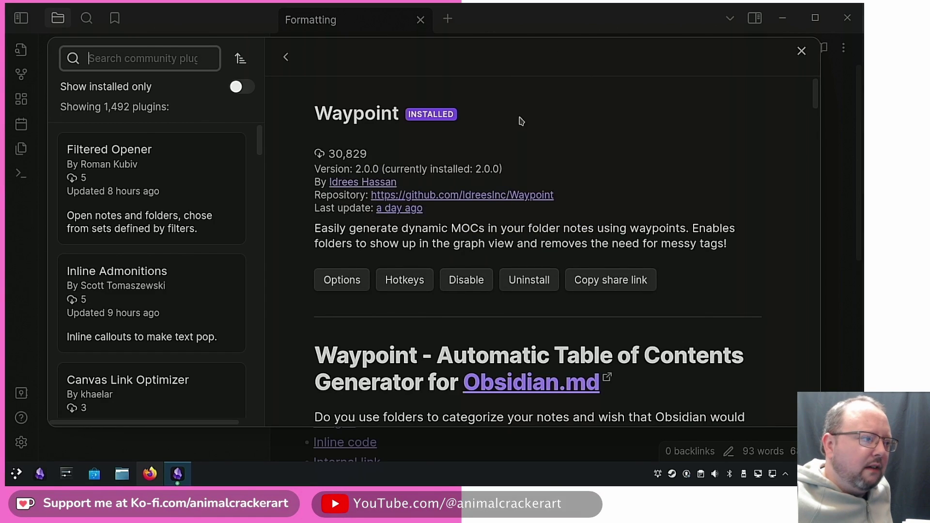